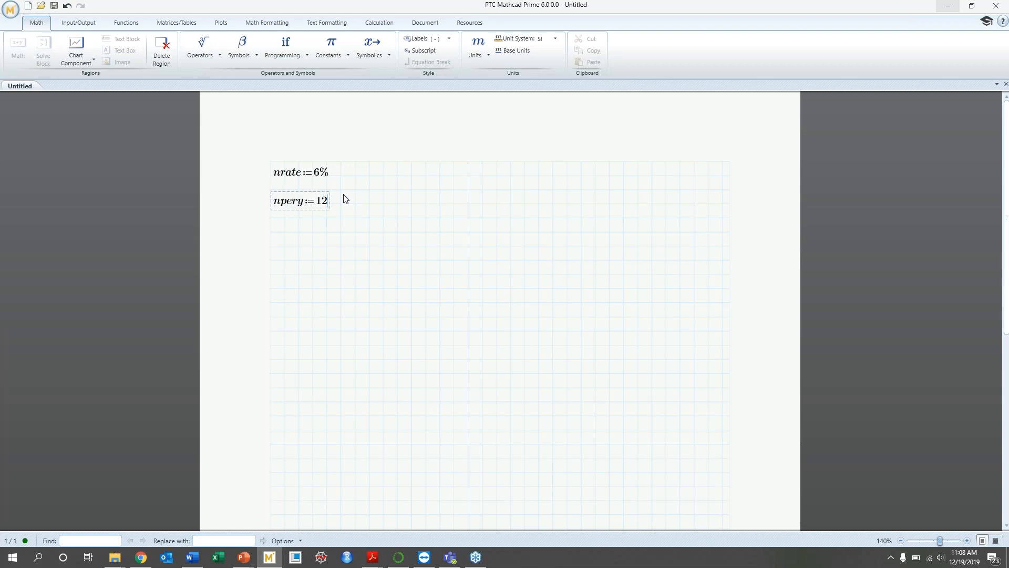
Define prate as nrate divided by npery below the npery definition and evaluate it
{"action": "key", "text": "Return"}
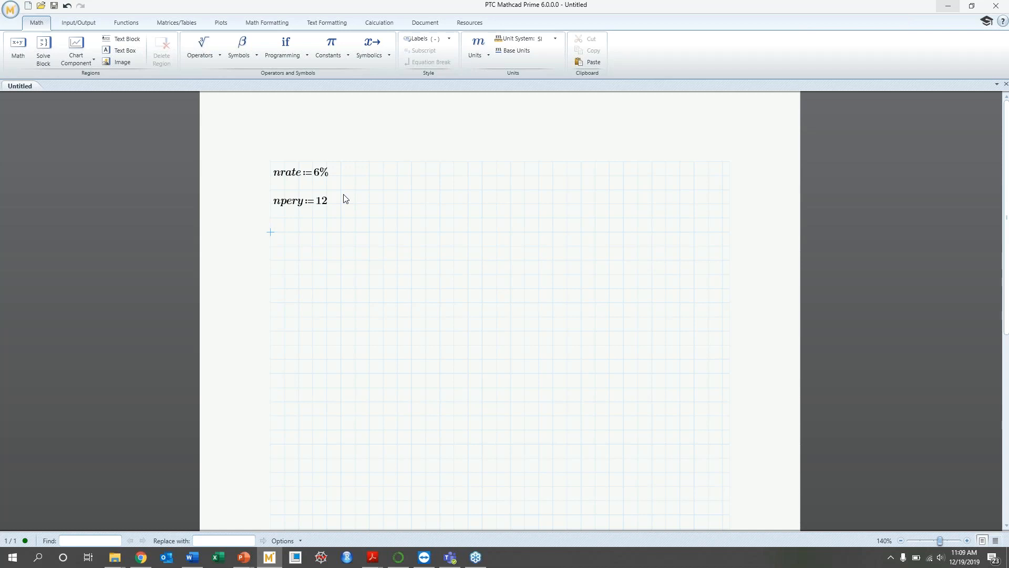
{"action": "type", "text": "pra"}
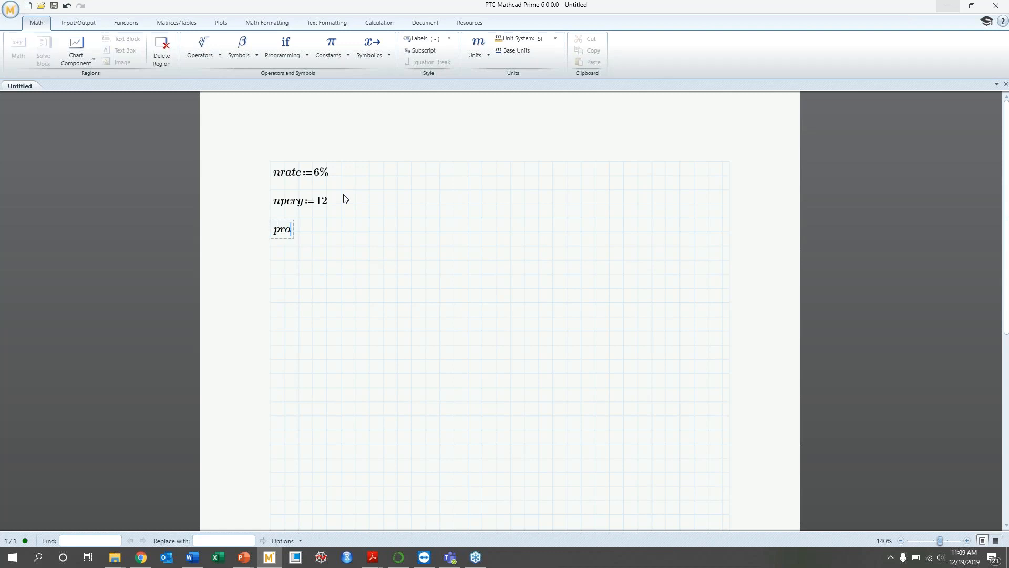
{"action": "type", "text": "te:=nrate/"}
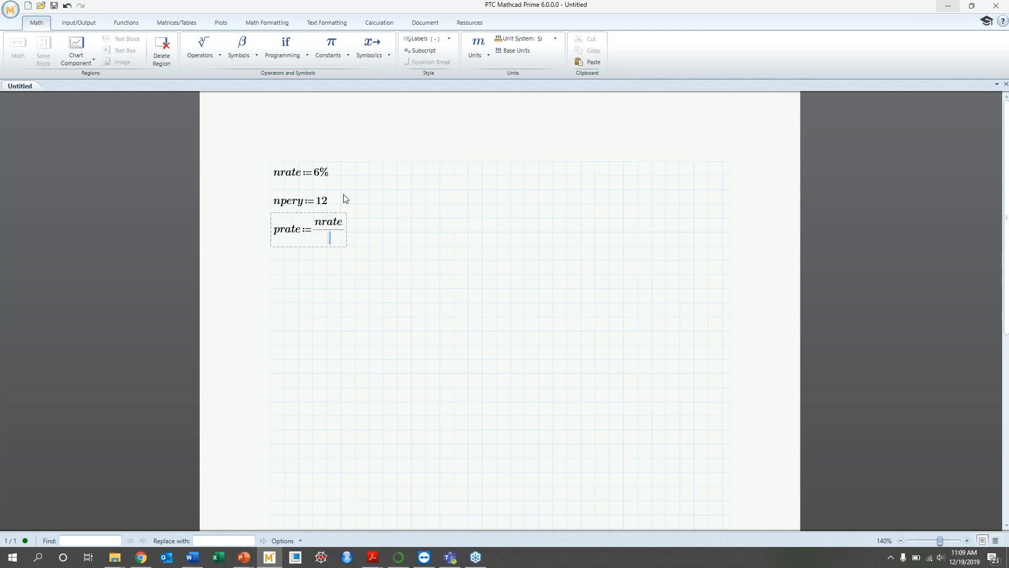
{"action": "type", "text": "npery"}
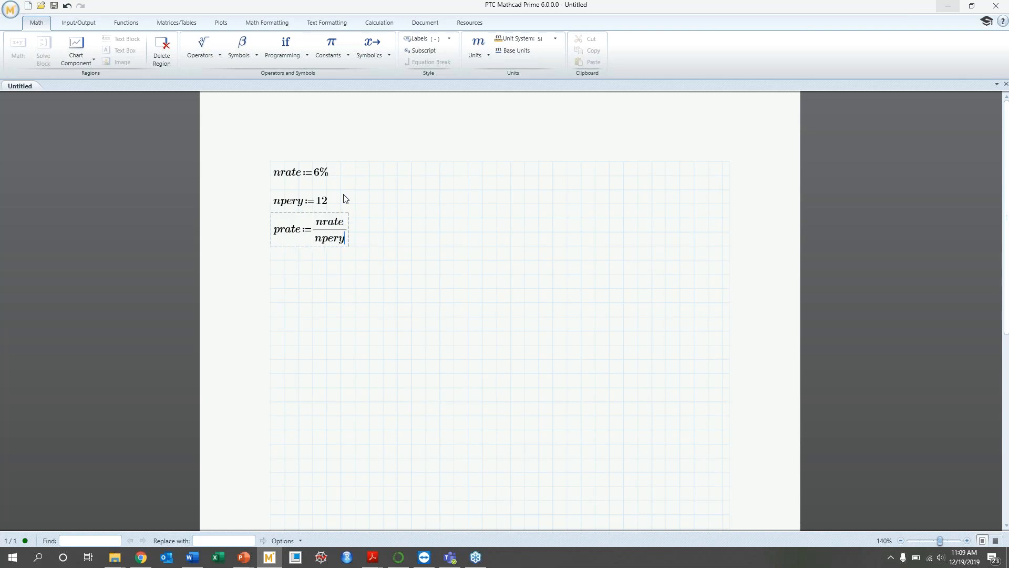
{"action": "type", "text": "=0.005"}
{"action": "key", "text": "Return"}
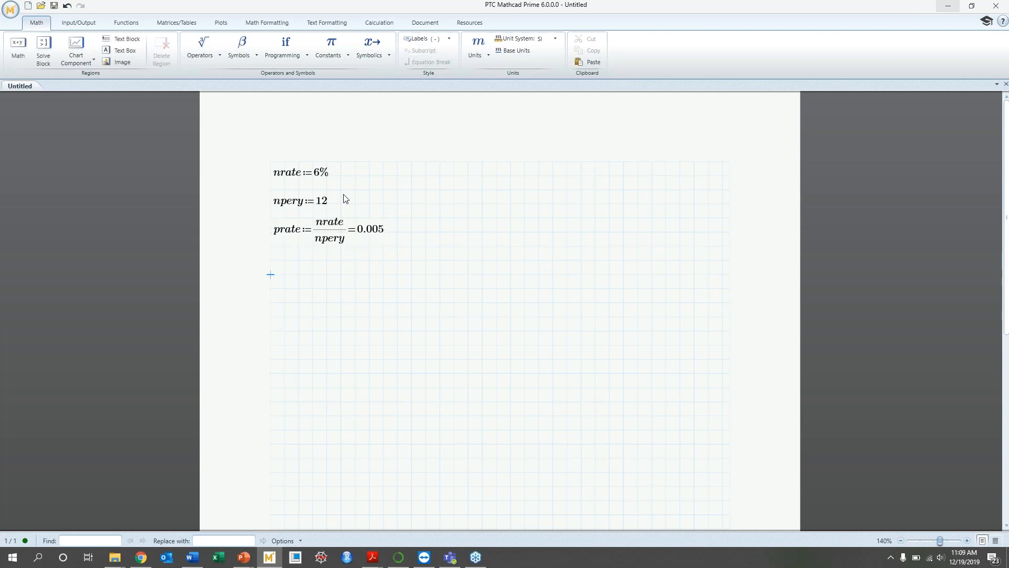
Define nper as 5·12 below prate and evaluate it
{"action": "type", "text": "n"}
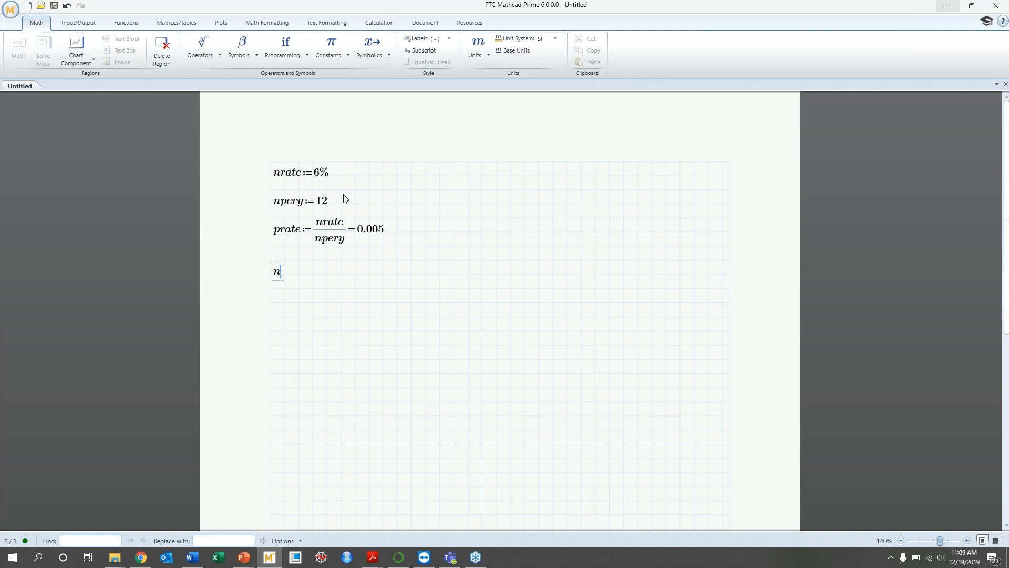
{"action": "type", "text": "per"}
{"action": "type", "text": ":"}
{"action": "type", "text": "5*12"}
{"action": "type", "text": "=5·12=60"}
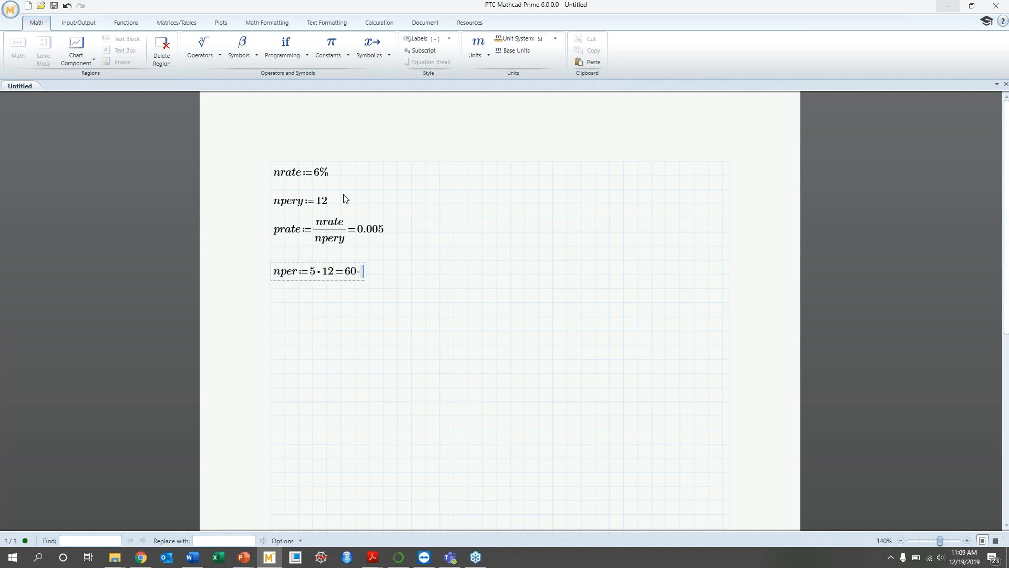
{"action": "key", "text": "Return"}
Define the present value pv as 10000 below nper
{"action": "key", "text": "Return"}
{"action": "type", "text": "pv:=10000"}
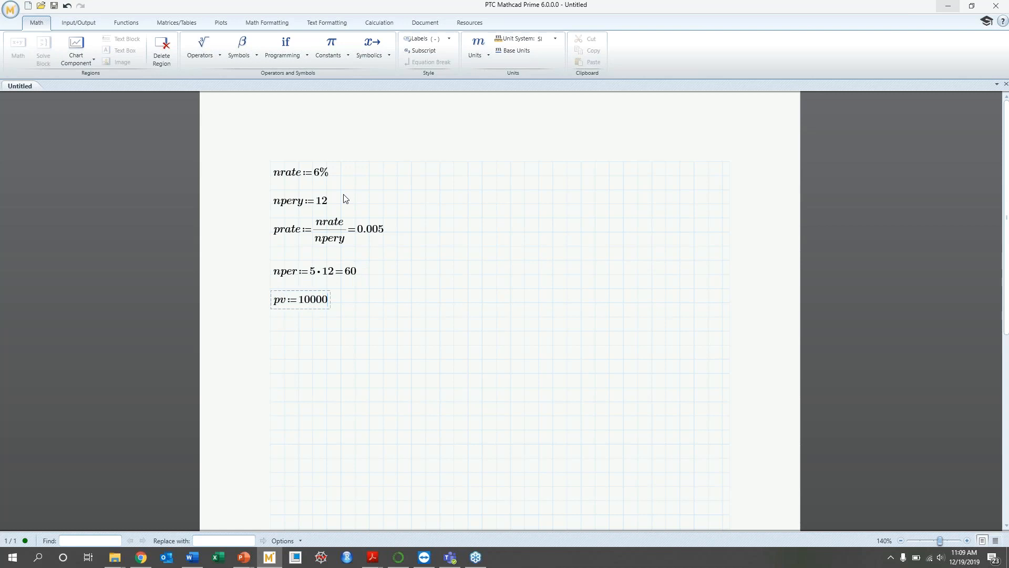
{"action": "key", "text": "Return"}
{"action": "key", "text": "Return"}
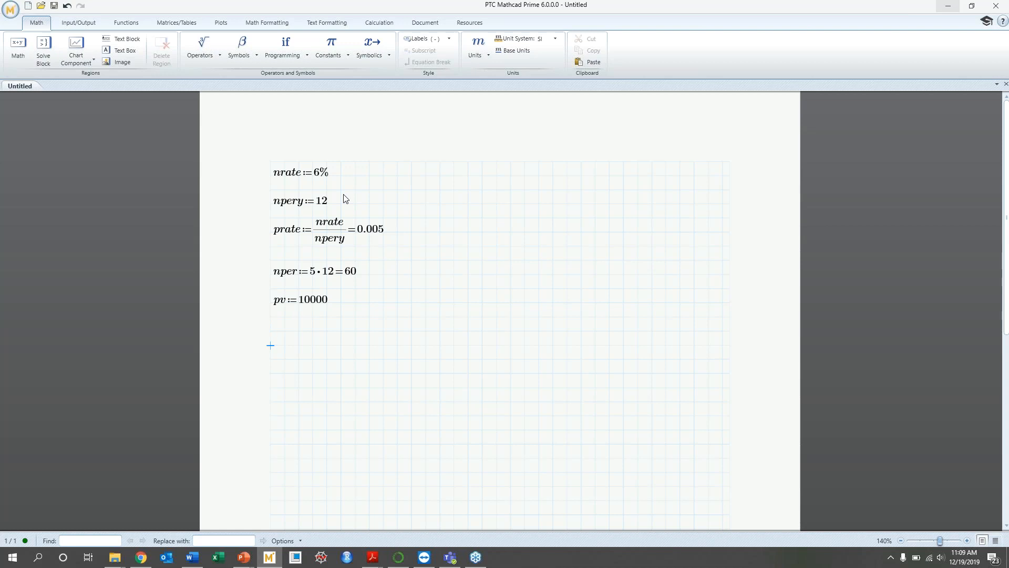
Define PMT as pmt(prate, nper, pv) below pv and evaluate it
{"action": "type", "text": "PMT:="}
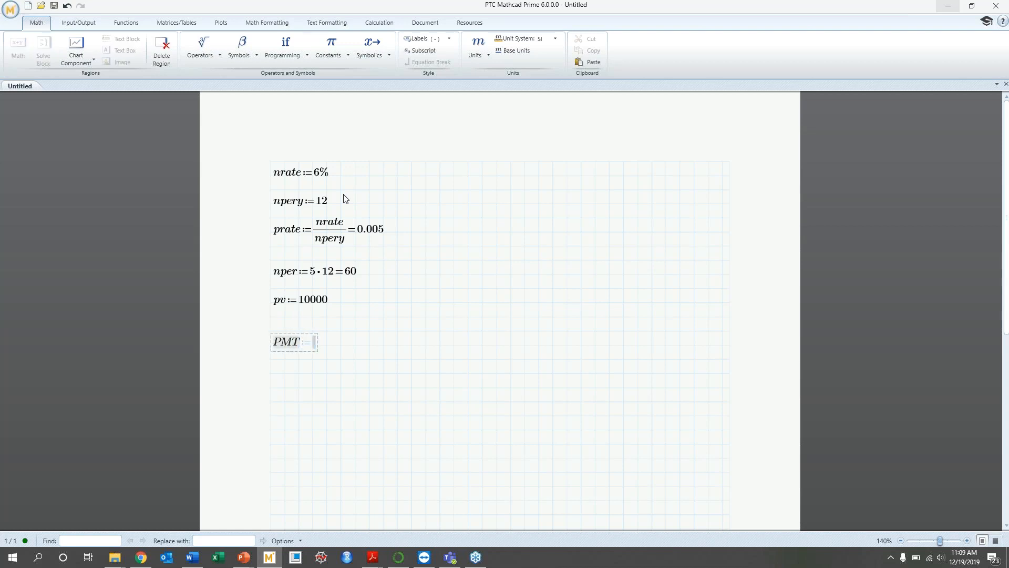
{"action": "type", "text": "pmt("}
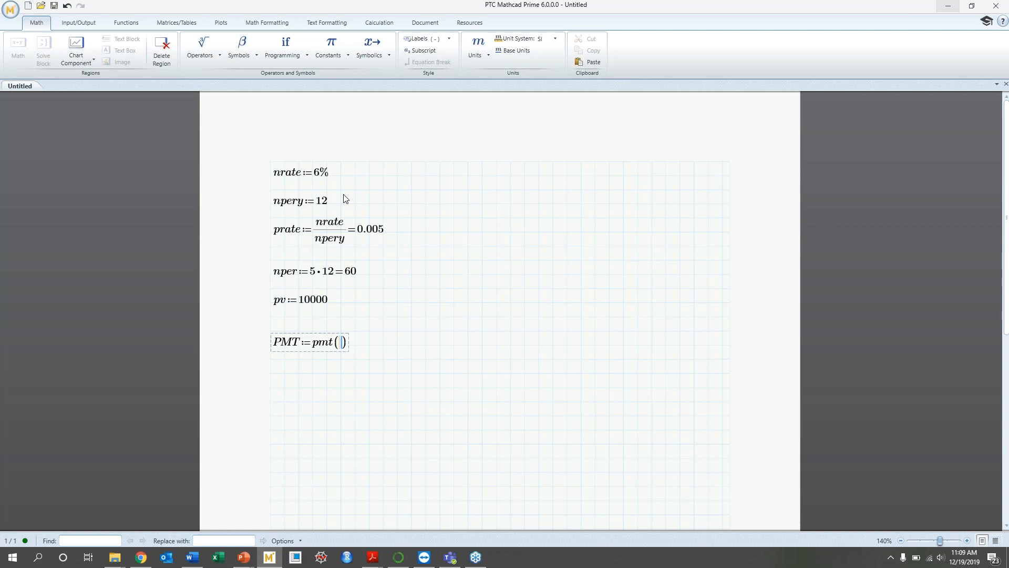
{"action": "type", "text": "prate,nper,pv)"}
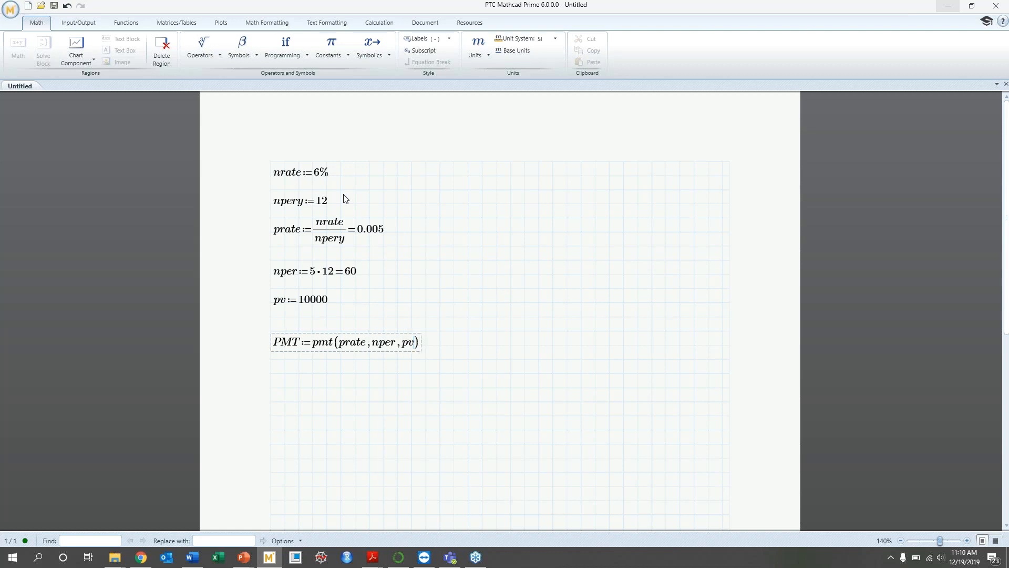
{"action": "type", "text": "=-193.328"}
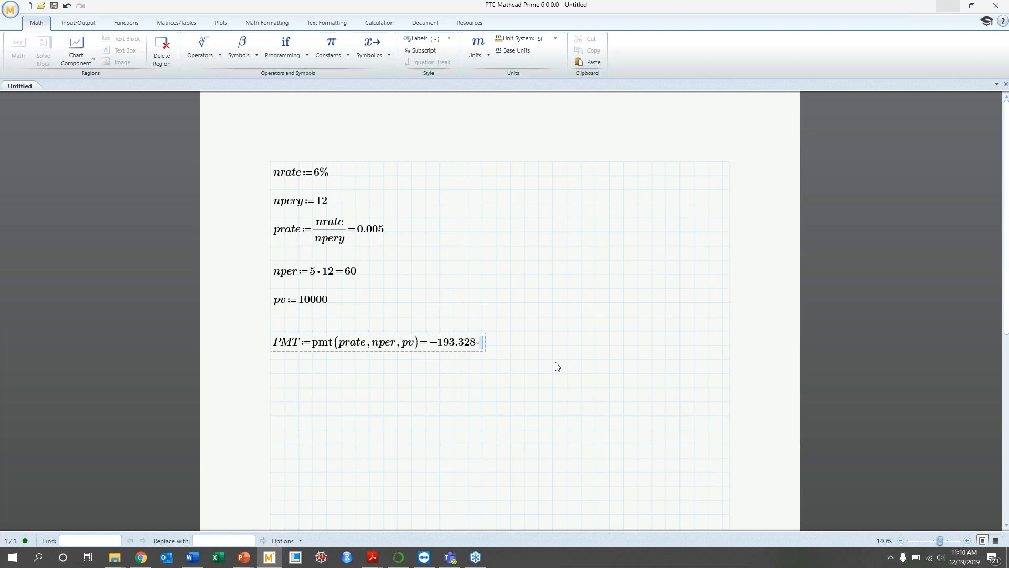
{"action": "key", "text": "Return"}
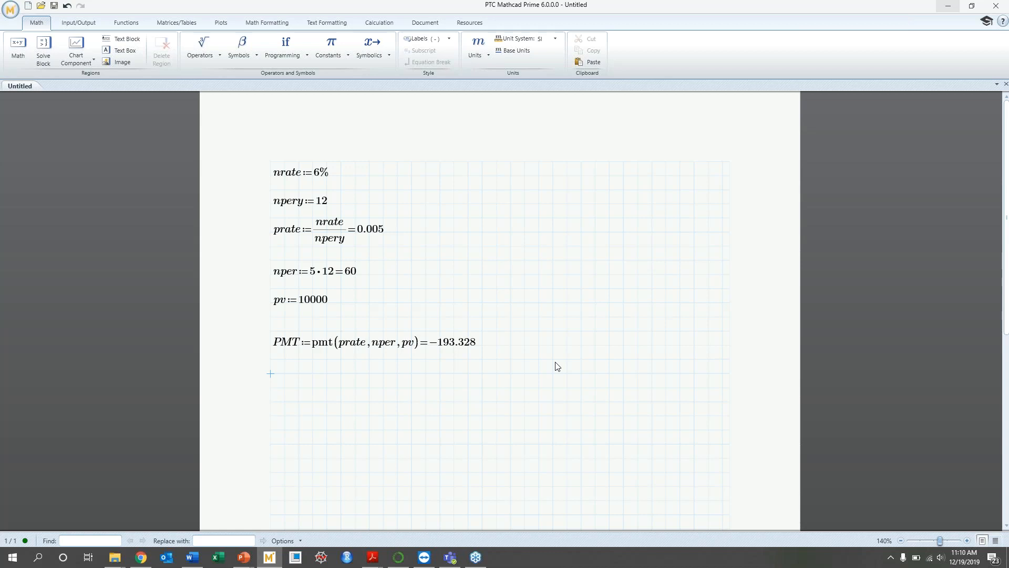
Define nthpay as 36 and evaluate ppmt(prate, nthpay, nper, pv) beneath it
{"action": "type", "text": "nthpay:=36"}
{"action": "key", "text": "Return"}
{"action": "type", "text": "ppmt"}
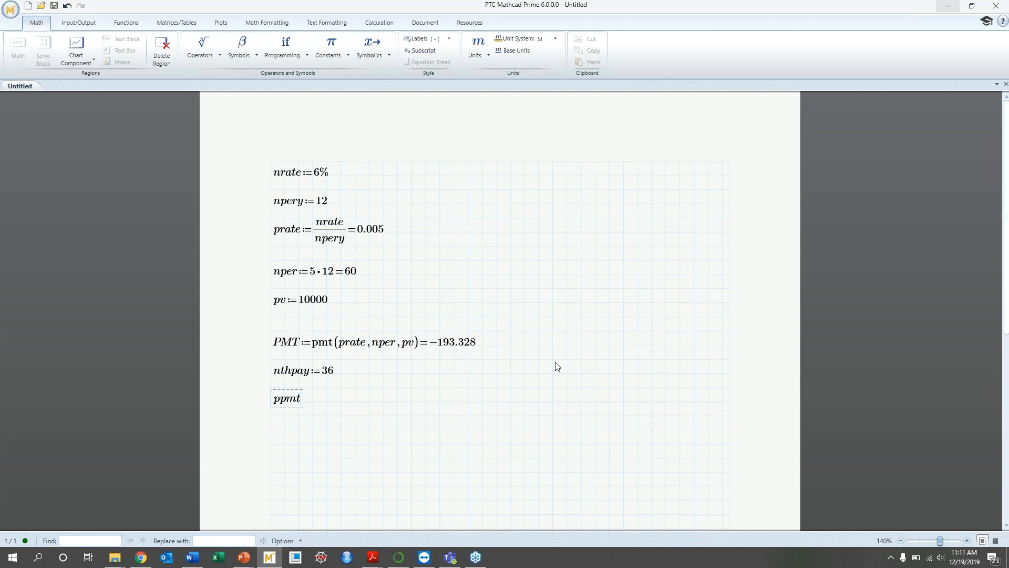
{"action": "type", "text": "(prate,nthpay,"}
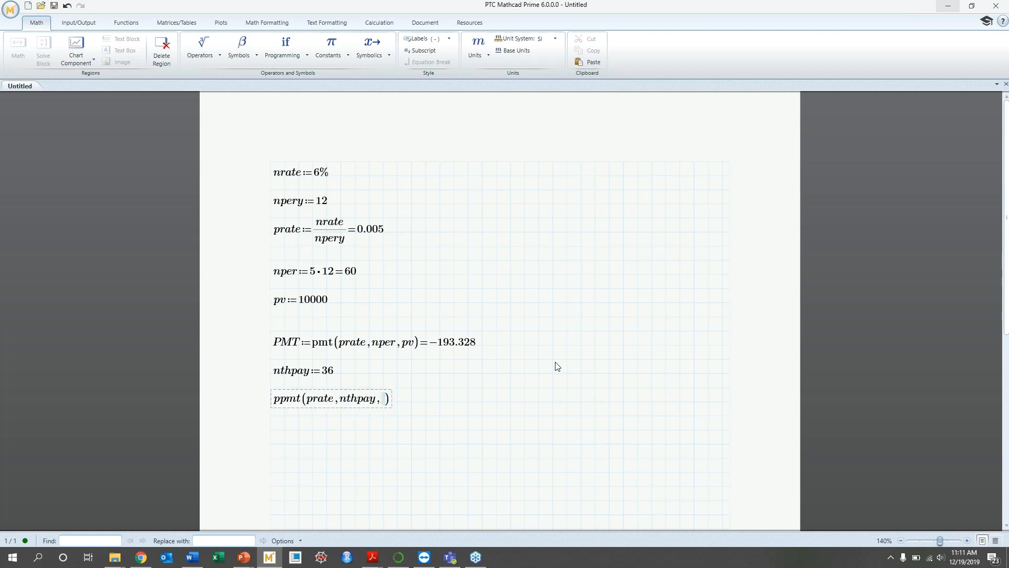
{"action": "type", "text": "nper,pv)=−170.665"}
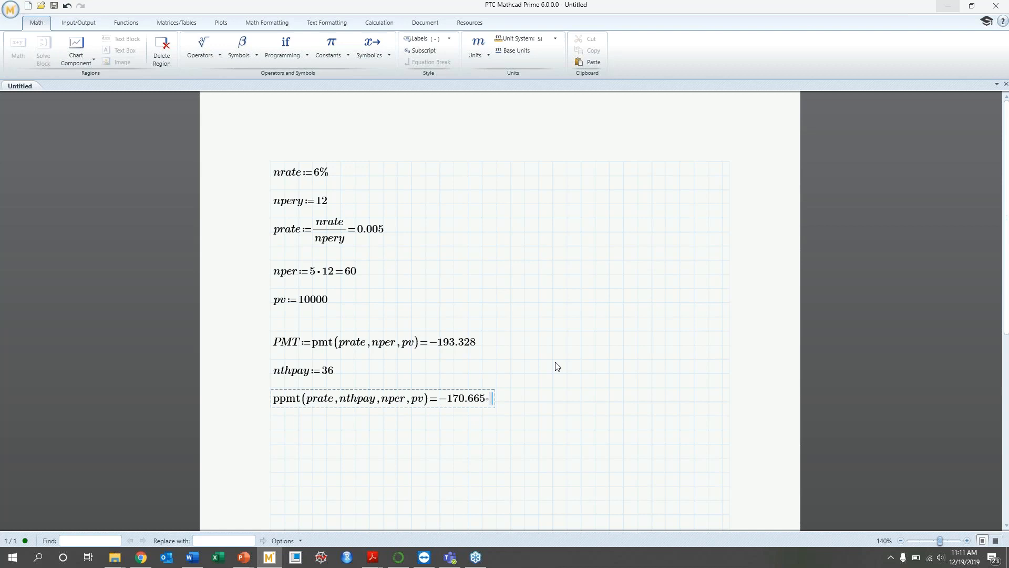
{"action": "key", "text": "Return"}
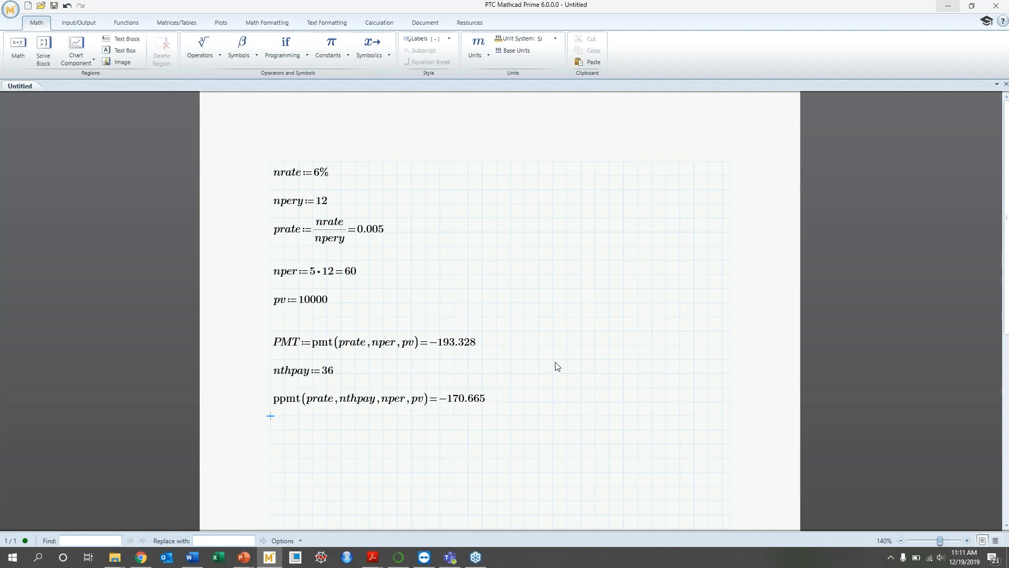
Evaluate ipmt(prate, nthpay, nper, pv) below the ppmt expression
{"action": "type", "text": "ip"}
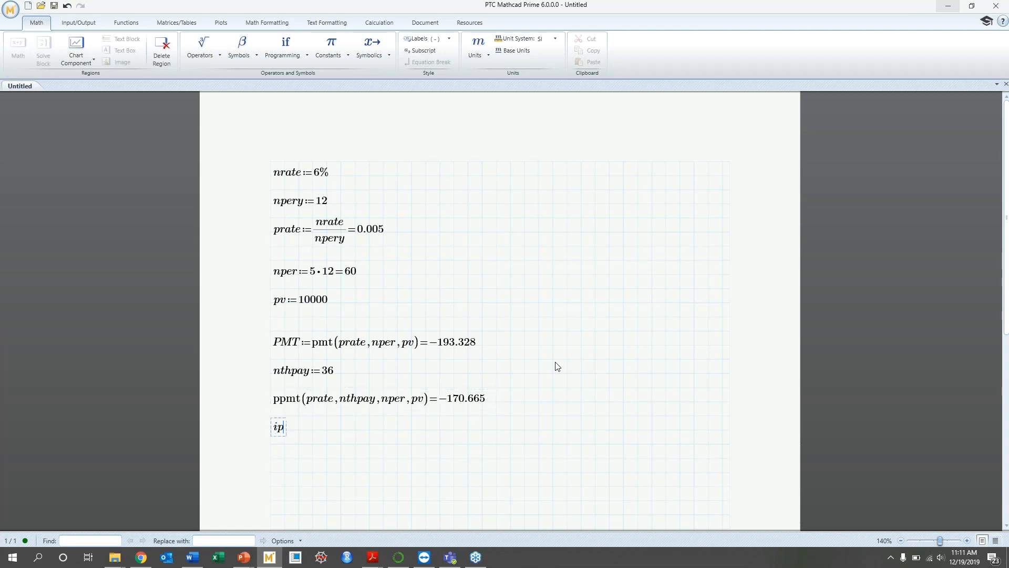
{"action": "type", "text": "mt(prate,nthpay"}
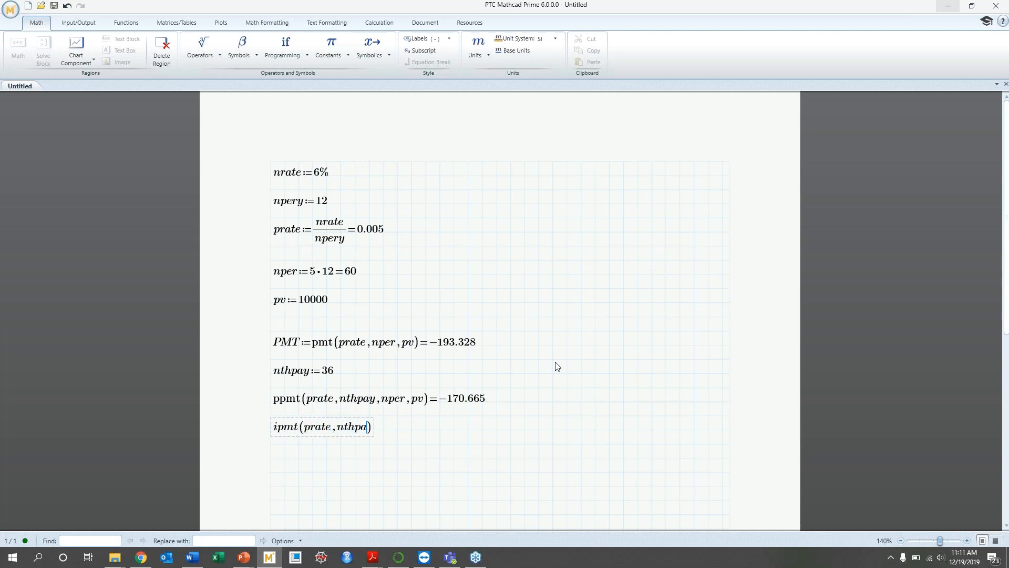
{"action": "type", "text": ",nper,pv"}
{"action": "key", "text": "Right"}
{"action": "type", "text": "="}
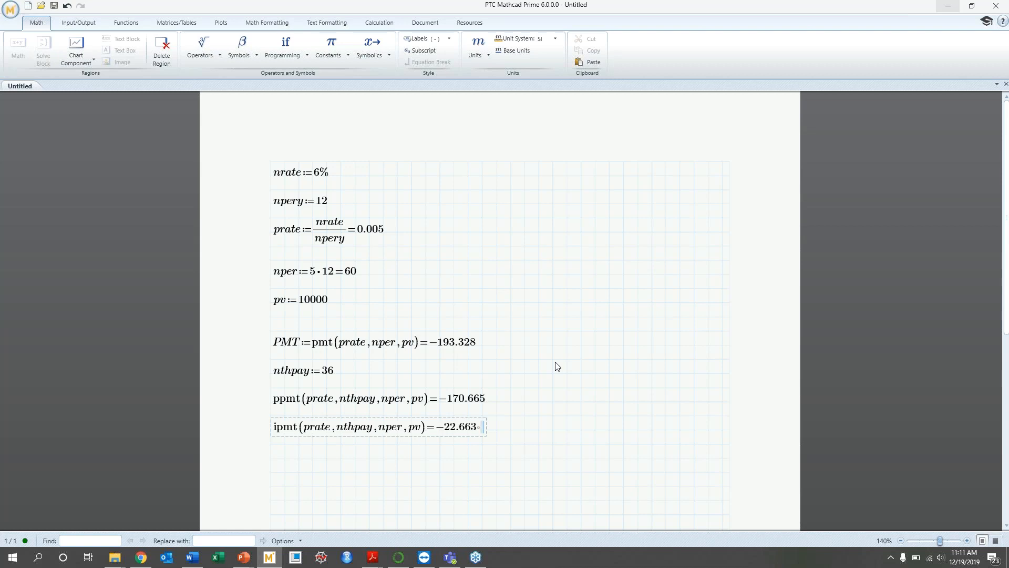
Replace the nthpay argument in the ppmt expression with 10
{"action": "key", "text": "Up"}
{"action": "double_click", "coordinate": [370, 401]}
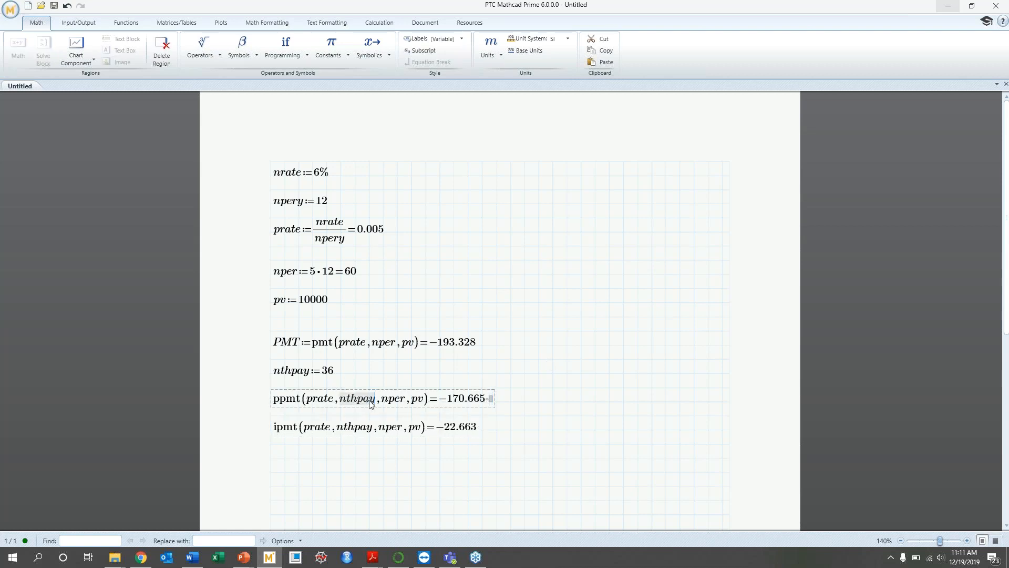
{"action": "type", "text": "10"}
{"action": "key", "text": "Return"}
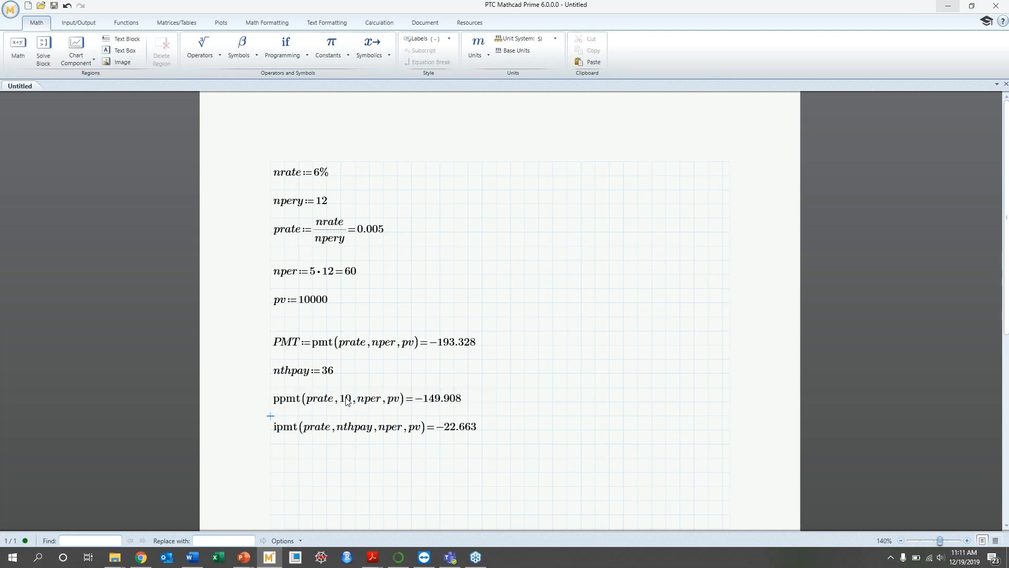
Change the payment-number argument in the ppmt expression to 50
{"action": "left_click", "coordinate": [347, 402]}
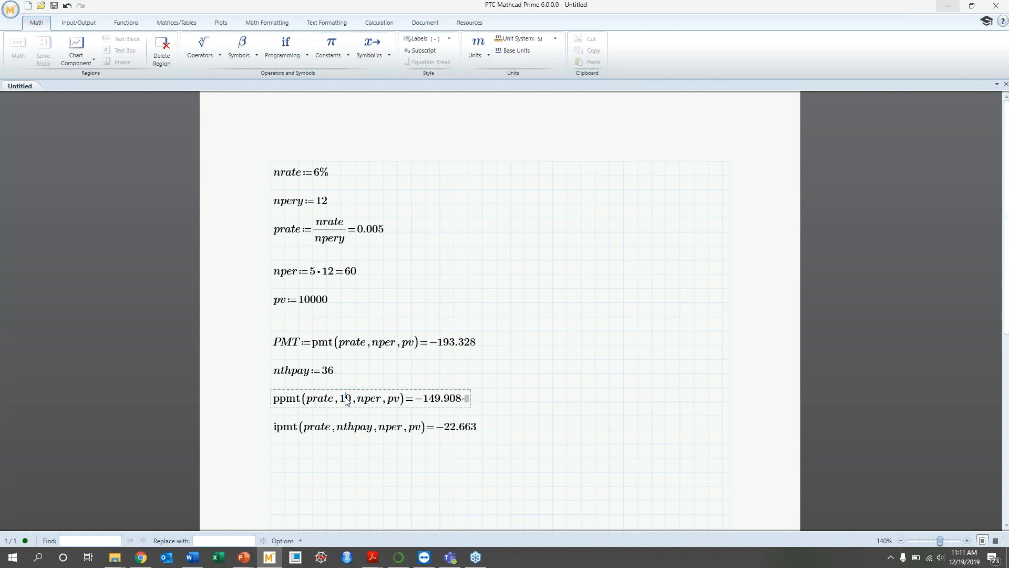
{"action": "key", "text": "BackSpace"}
{"action": "type", "text": "5"}
{"action": "key", "text": "Return"}
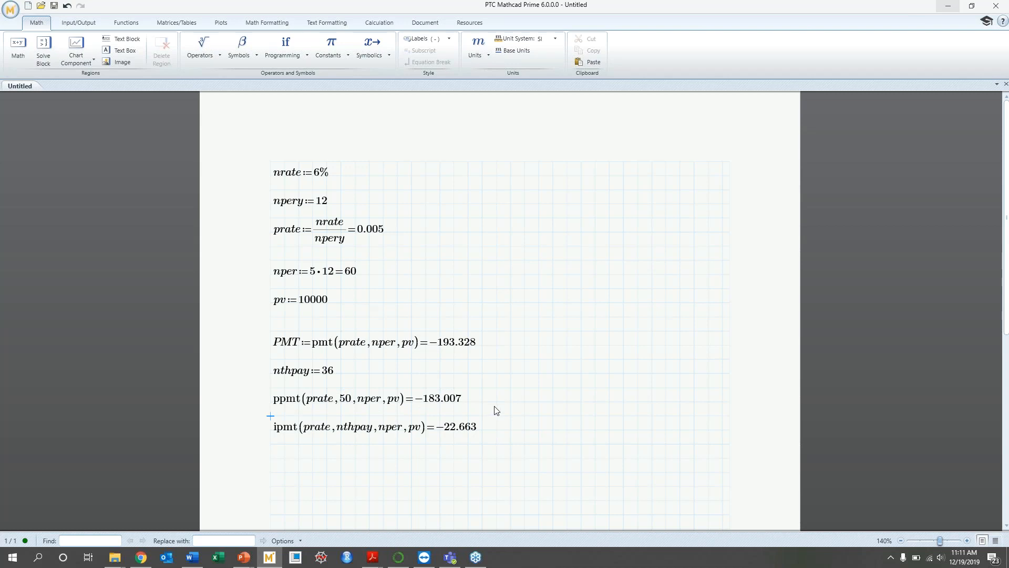
Set the payment-number argument of ppmt to 36 and assign the ppmt expression to the variable P
{"action": "left_click", "coordinate": [351, 399]}
{"action": "left_click", "coordinate": [351, 398]}
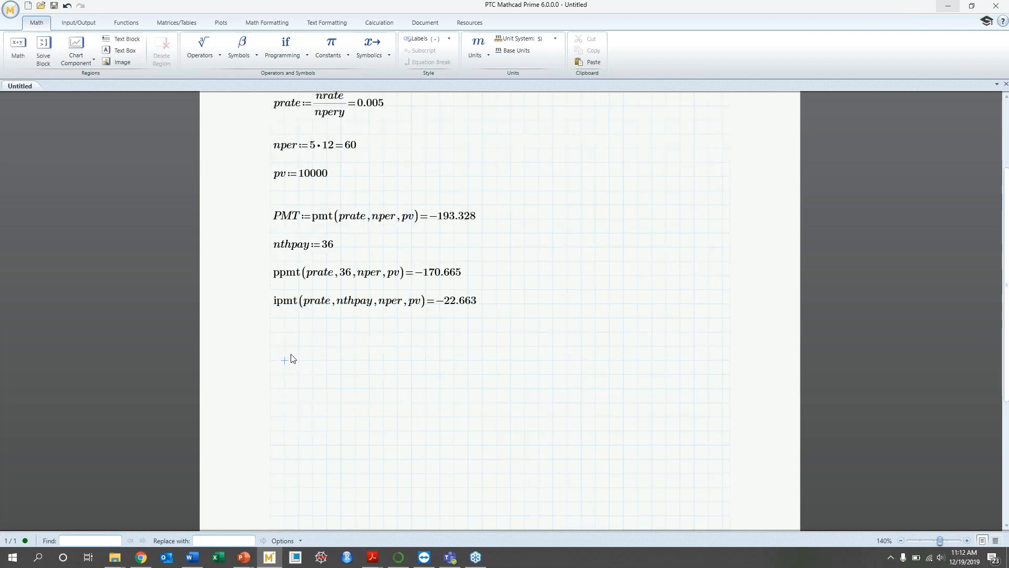
{"action": "left_click", "coordinate": [277, 274]}
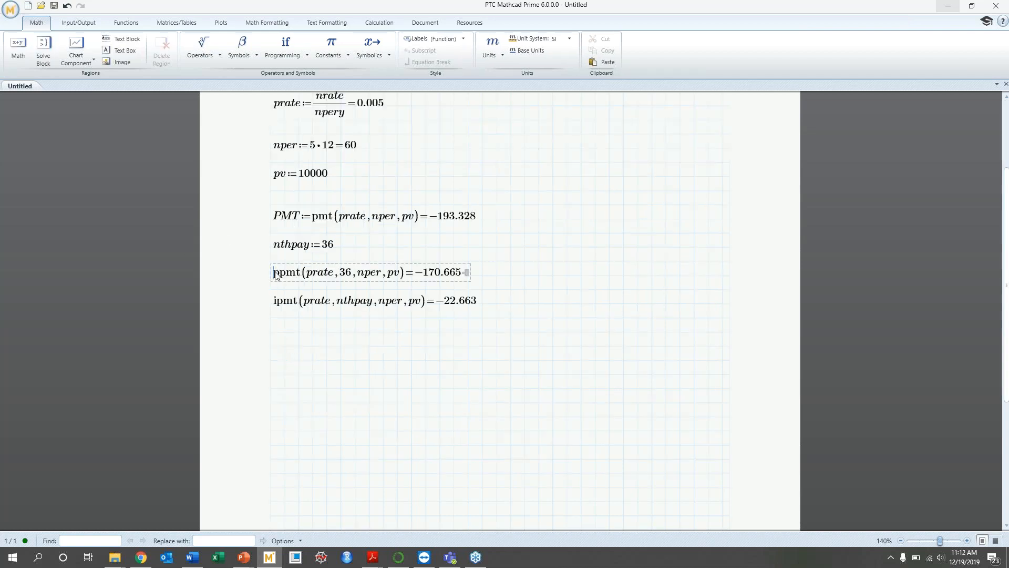
{"action": "type", "text": ":="}
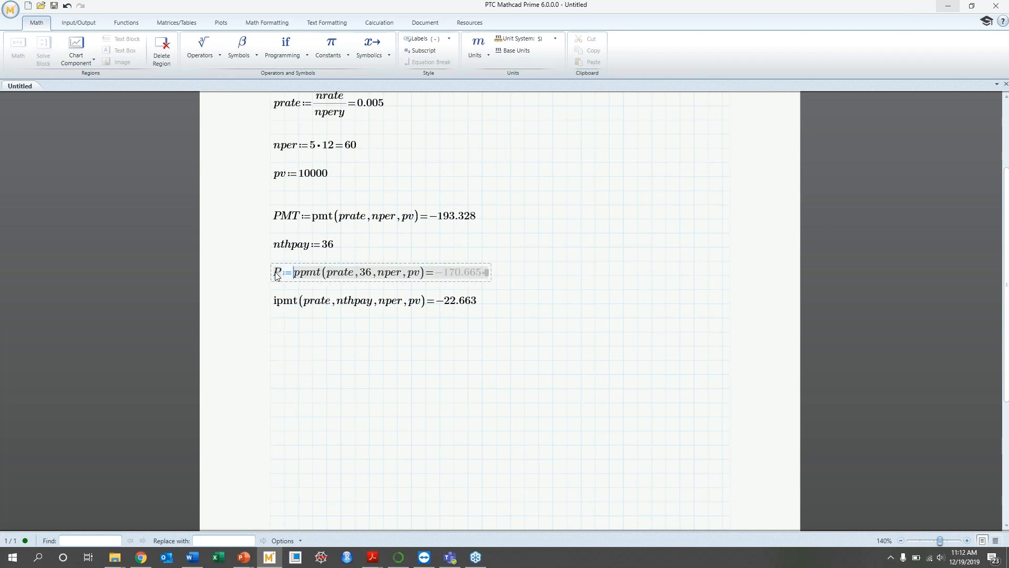
Assign the ipmt expression to the variable I
{"action": "key", "text": "Down"}
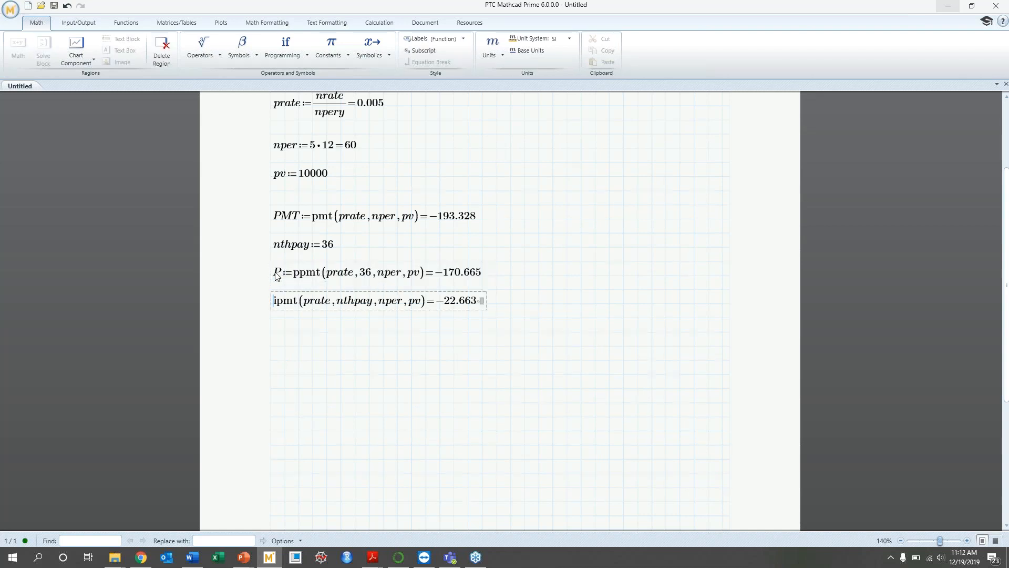
{"action": "type", "text": "I:="}
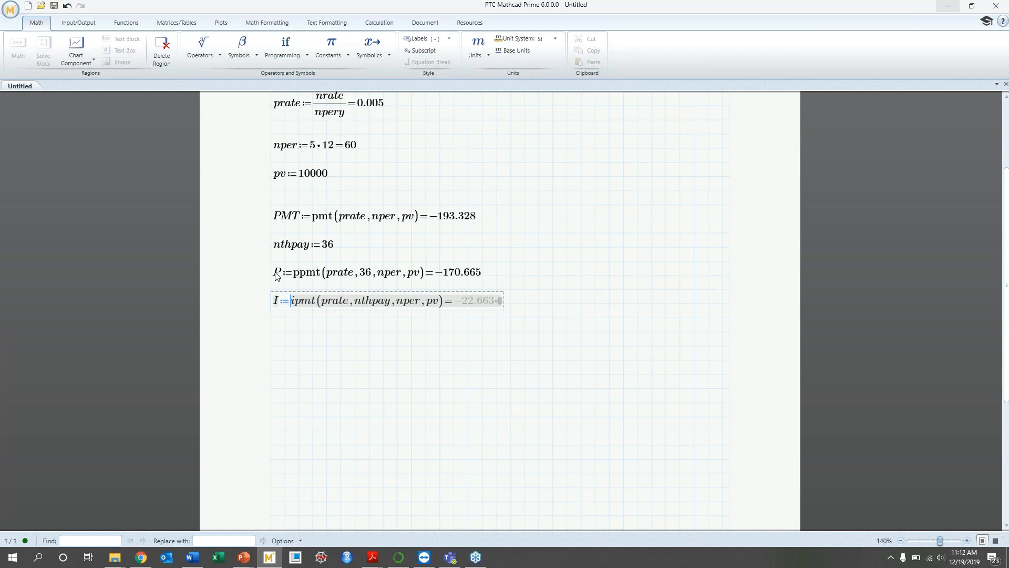
{"action": "key", "text": "Return"}
Evaluate P+I below the I definition and compare it with the PMT result
{"action": "type", "text": "P+I"}
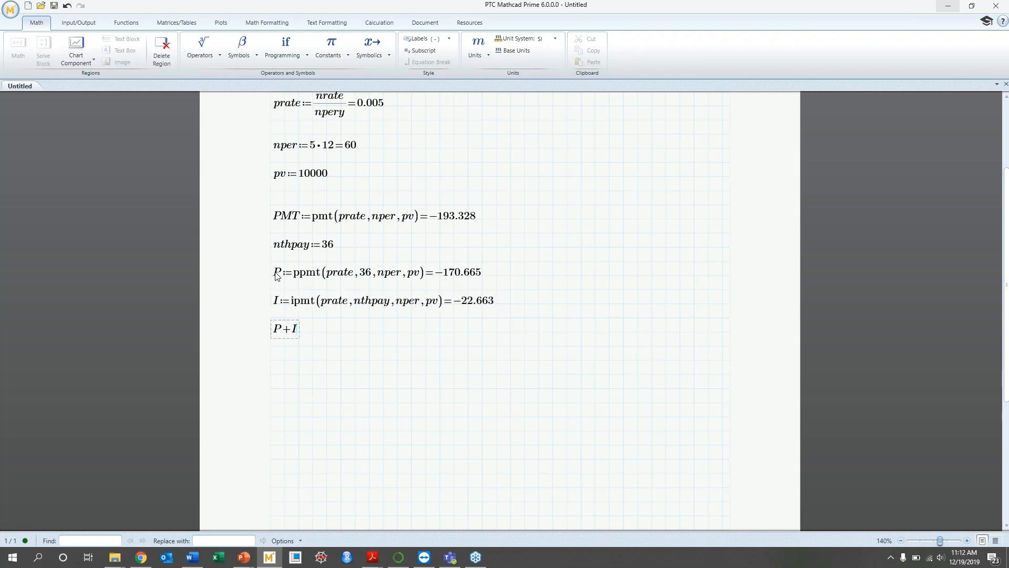
{"action": "type", "text": "=−193.328"}
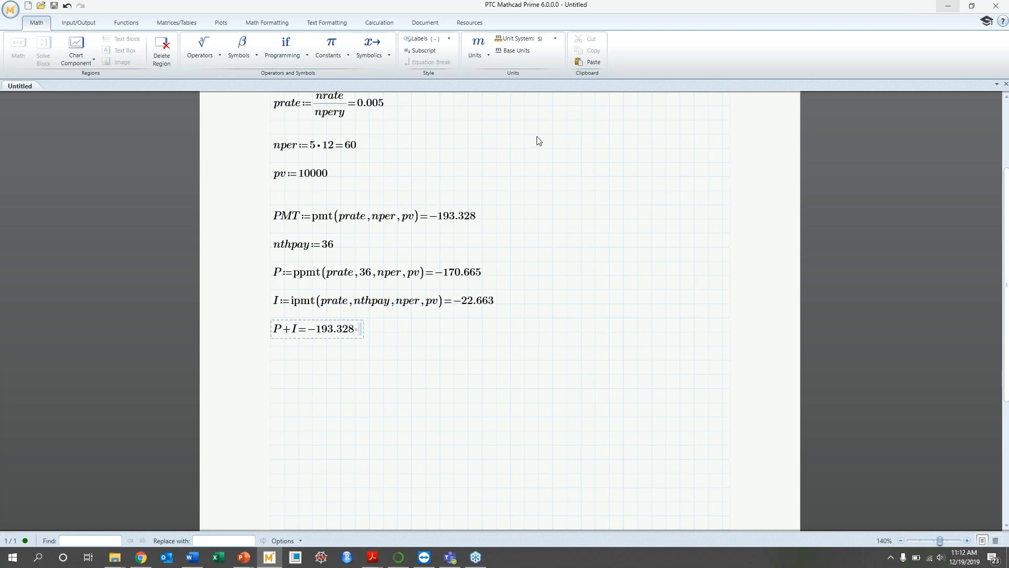
{"action": "left_click", "coordinate": [457, 215]}
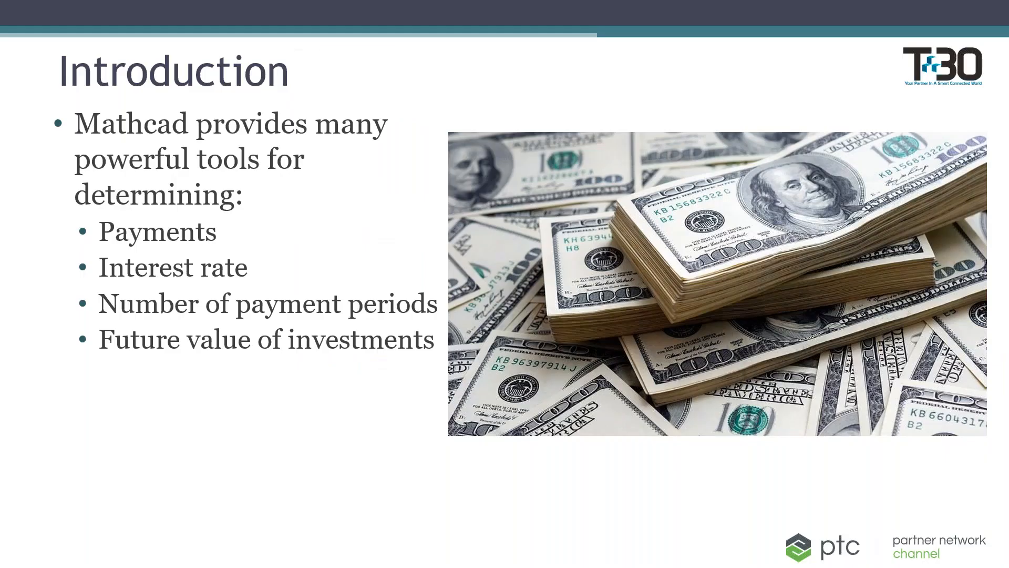
{"action": "key", "text": "Right"}
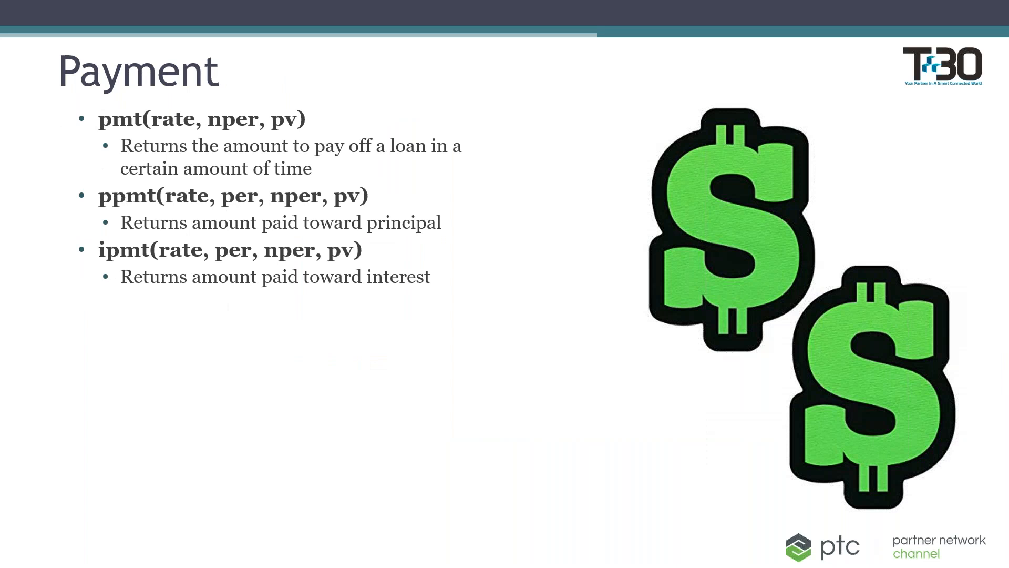
{"action": "key", "text": "Right"}
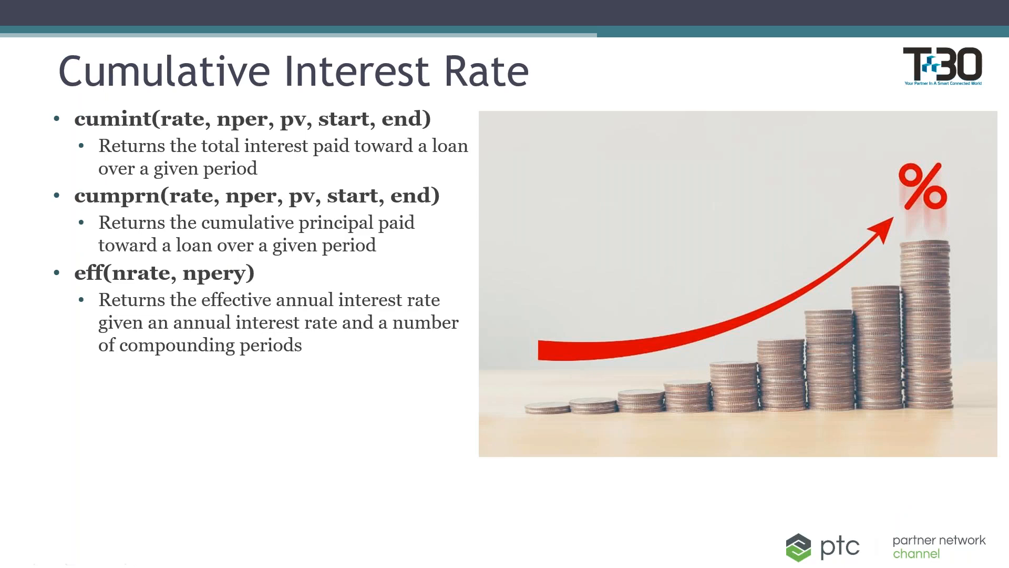
Switch to the Mathcad worksheet and evaluate cumint(prate, nper, pv, 1, 60) below the P+I result
{"action": "key", "text": "alt+Tab"}
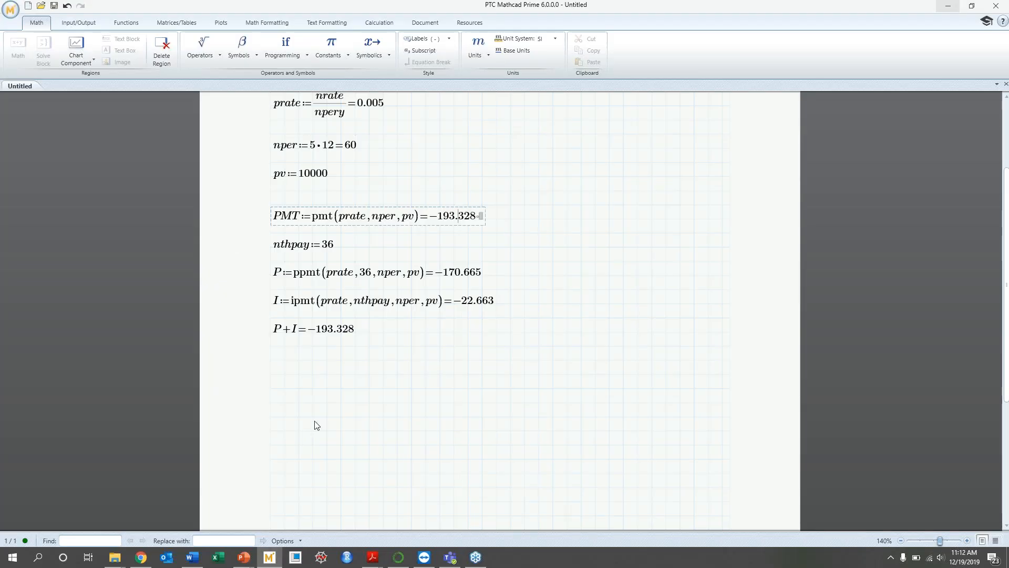
{"action": "left_click", "coordinate": [271, 389]}
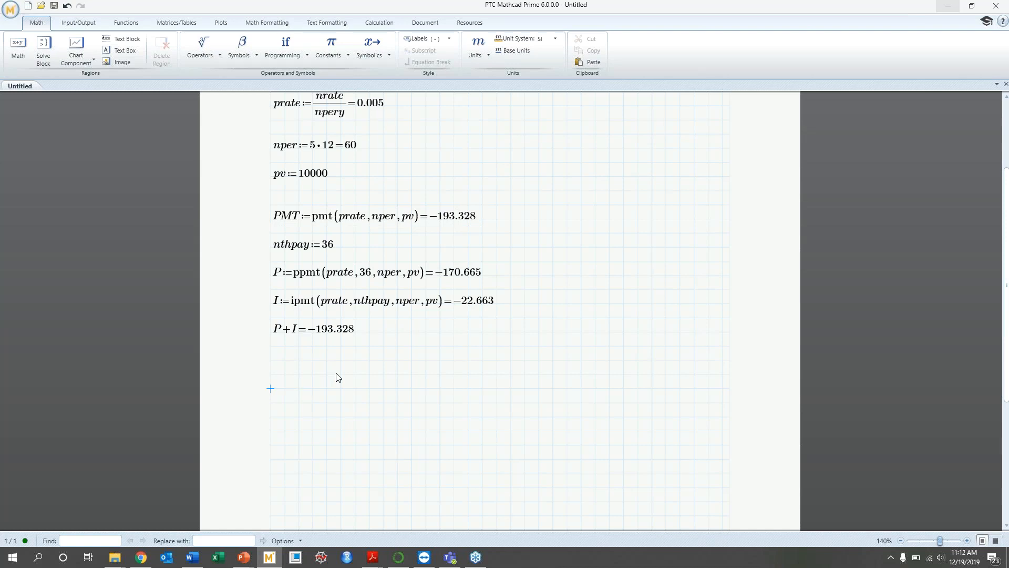
{"action": "type", "text": "cumint("}
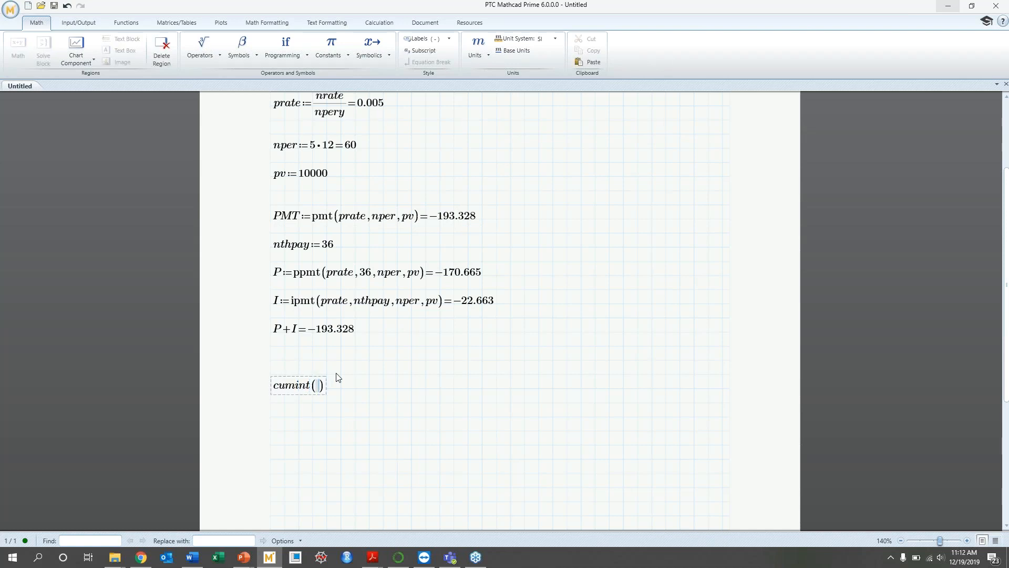
{"action": "type", "text": "prate,nper,1,60)="}
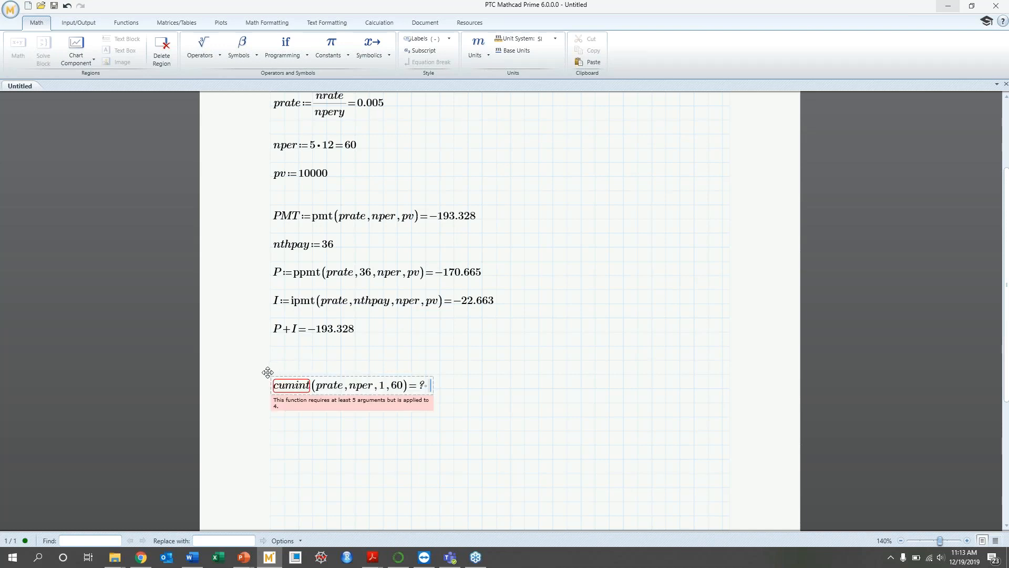
{"action": "left_click", "coordinate": [377, 389]}
{"action": "type", "text": ",pv,"}
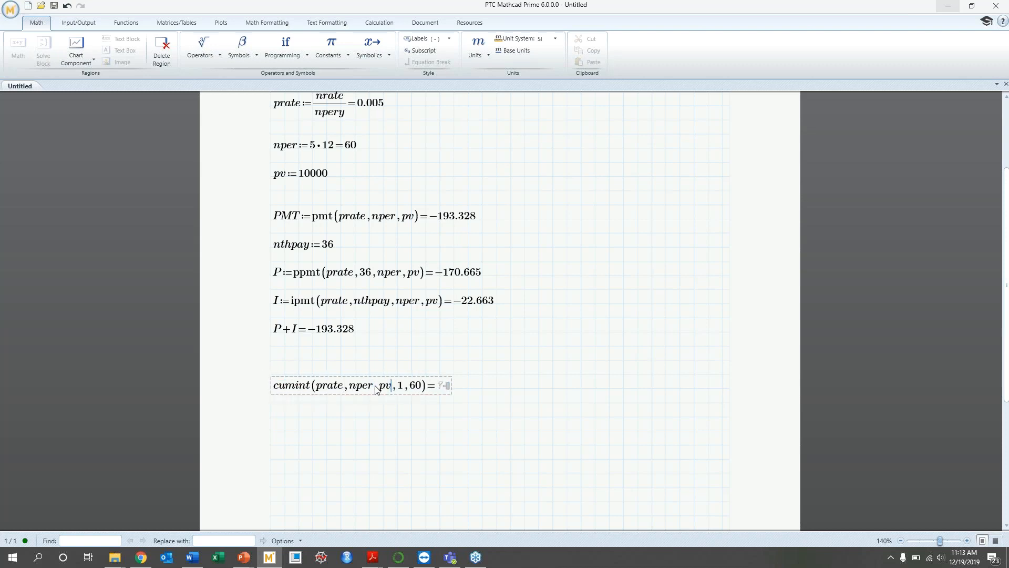
{"action": "key", "text": "Return"}
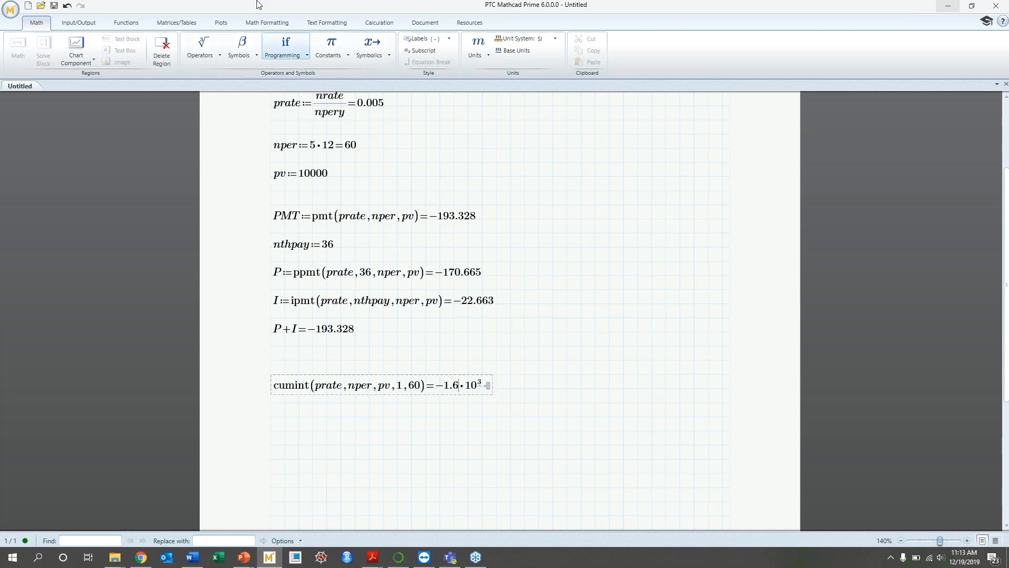
Set the display precision of the cumint result to five decimal places
{"action": "left_click", "coordinate": [269, 24]}
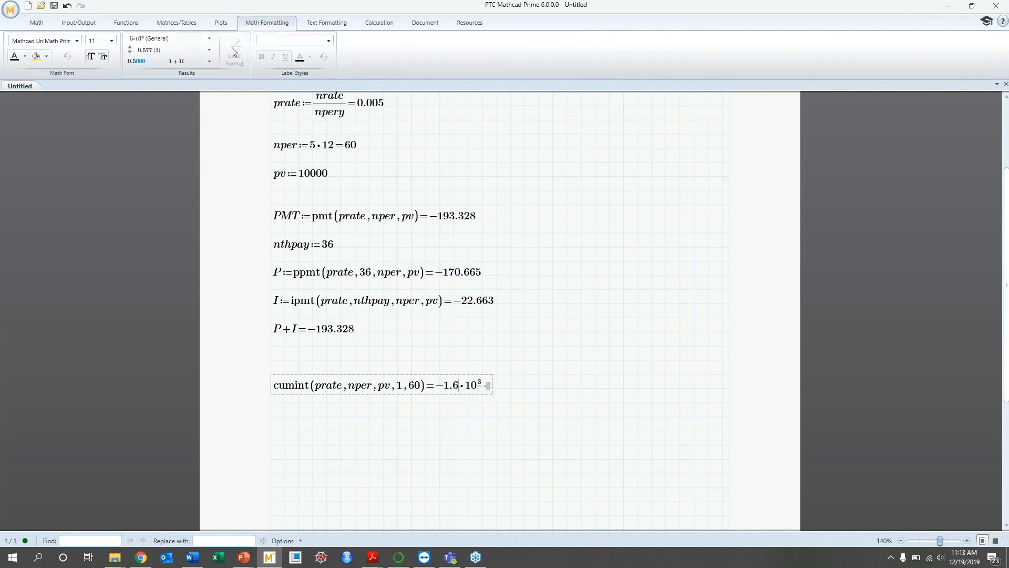
{"action": "left_click", "coordinate": [194, 50]}
{"action": "left_click", "coordinate": [188, 121]}
Try to evaluate a manually entered cumprn(prate, nper, pv, 1, 60) below the cumint expression
{"action": "left_click", "coordinate": [271, 421]}
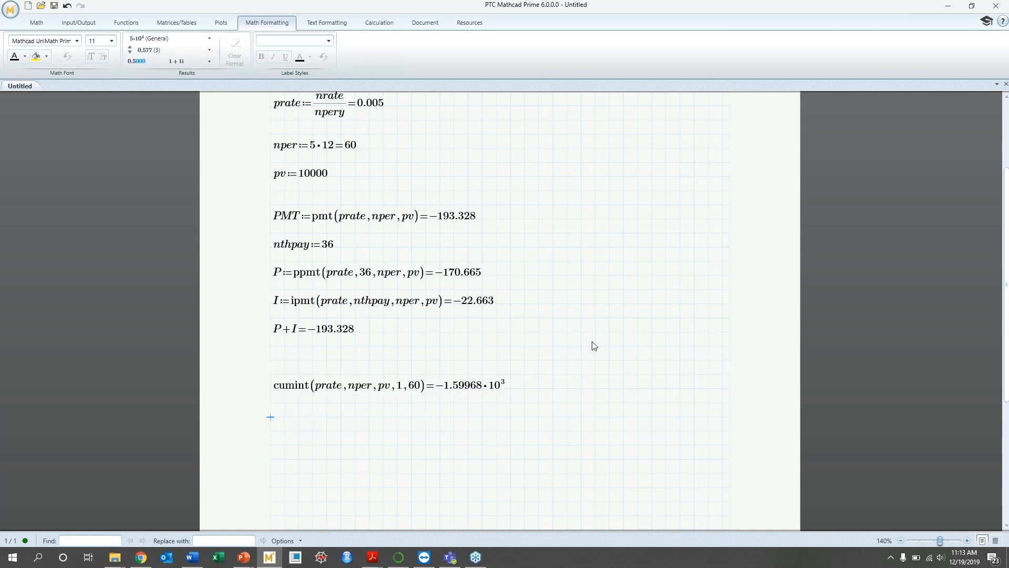
{"action": "type", "text": "cumprn:"}
{"action": "key", "text": "BackSpace"}
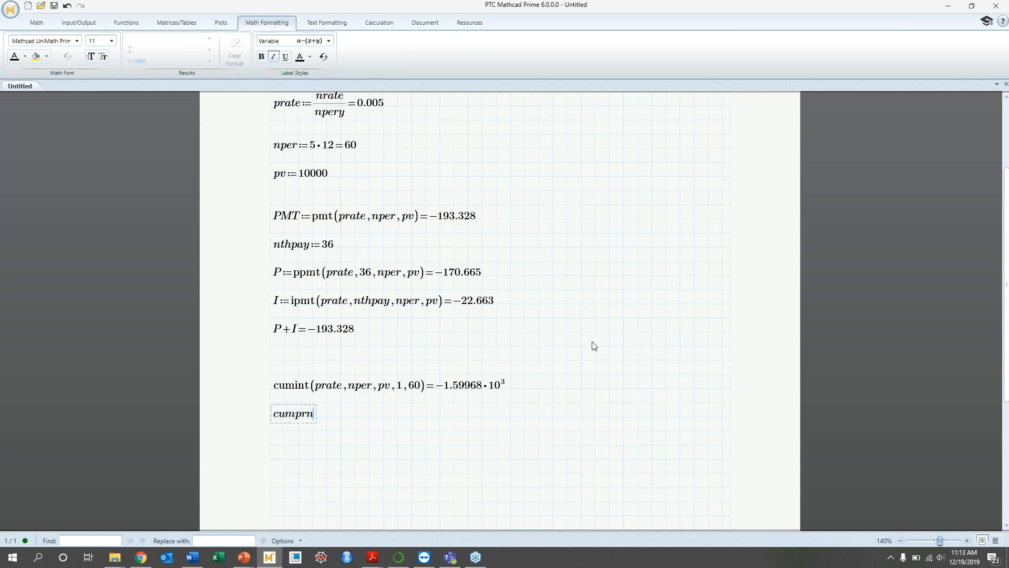
{"action": "type", "text": "("}
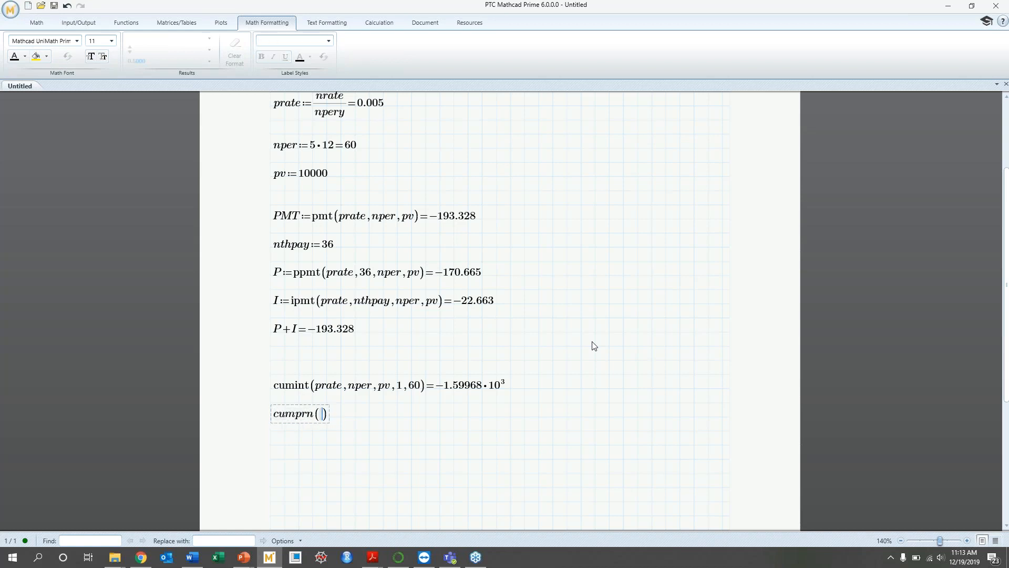
{"action": "type", "text": "prate,nper,pv,1"}
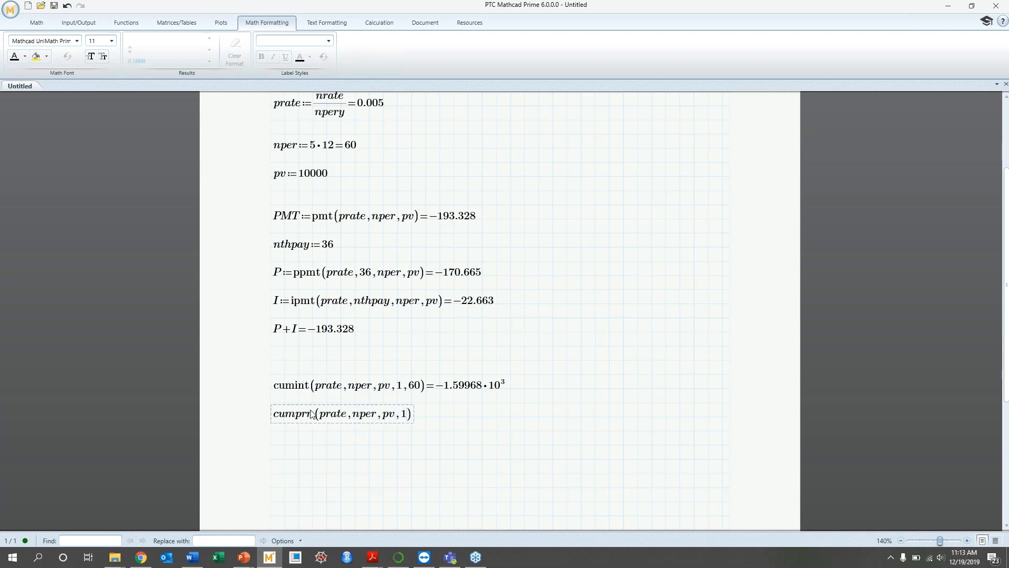
{"action": "type", "text": ",60)="}
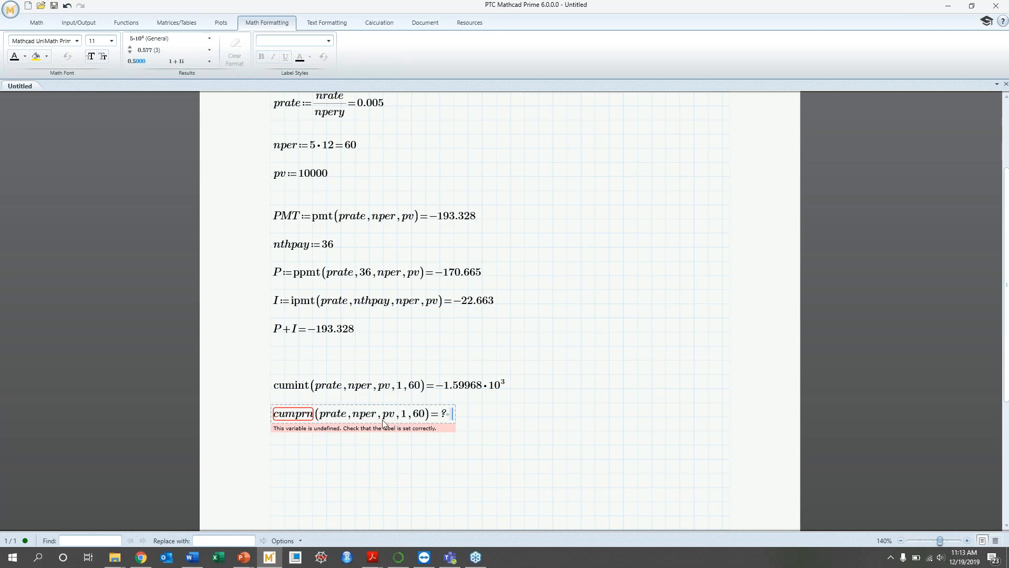
{"action": "left_click", "coordinate": [301, 415]}
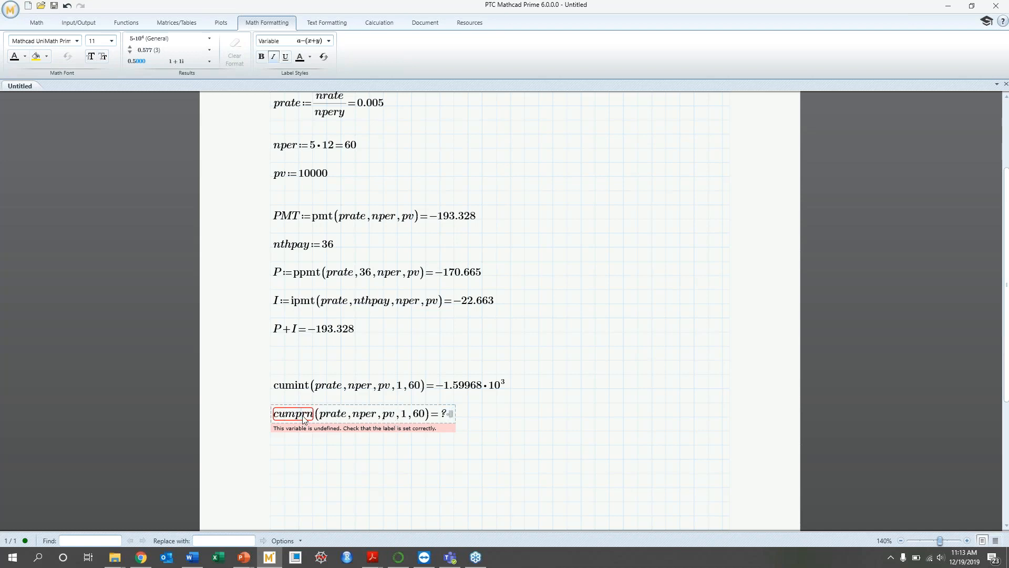
{"action": "left_click", "coordinate": [425, 22]}
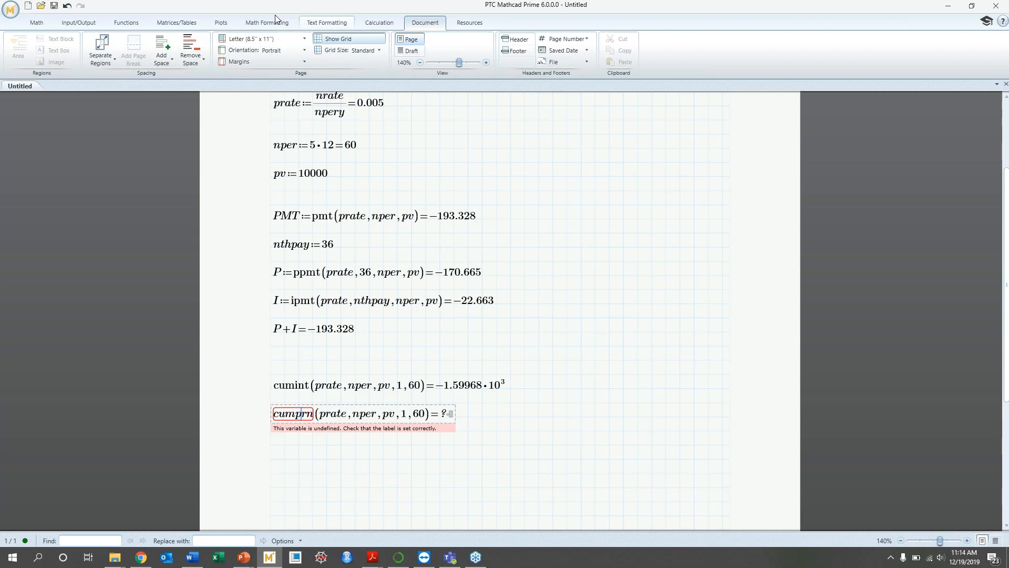
Search the function library for cumprn and insert the Finance function below the undefined cumprn expression
{"action": "key", "text": "ctrl+e"}
{"action": "type", "text": "cumprn"}
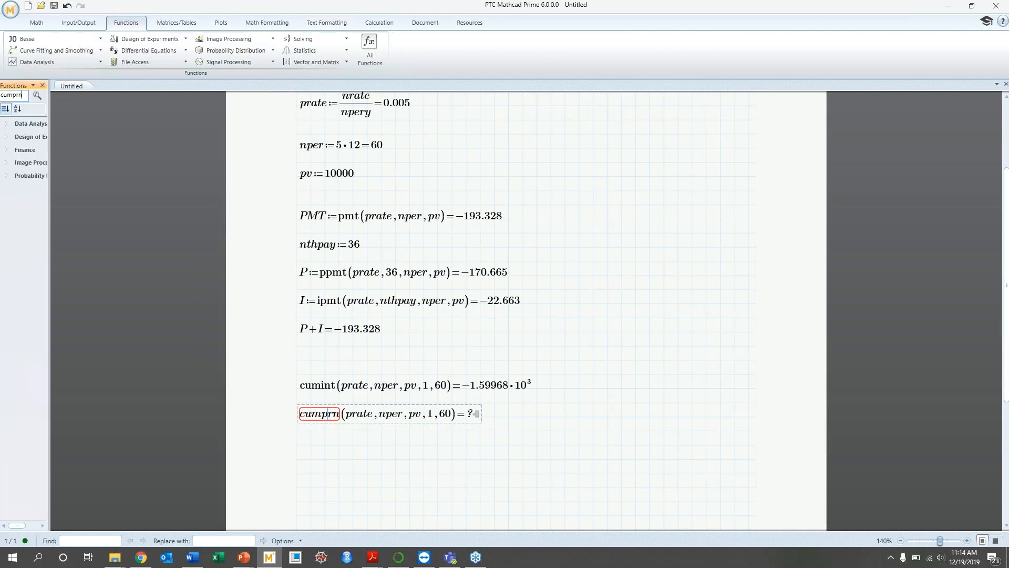
{"action": "key", "text": "Return"}
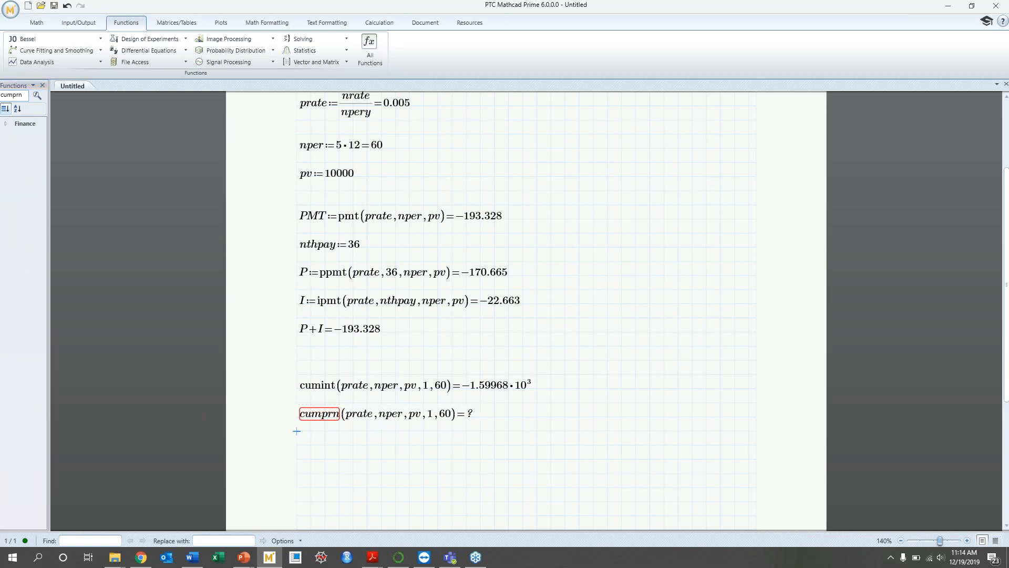
{"action": "left_click", "coordinate": [5, 124]}
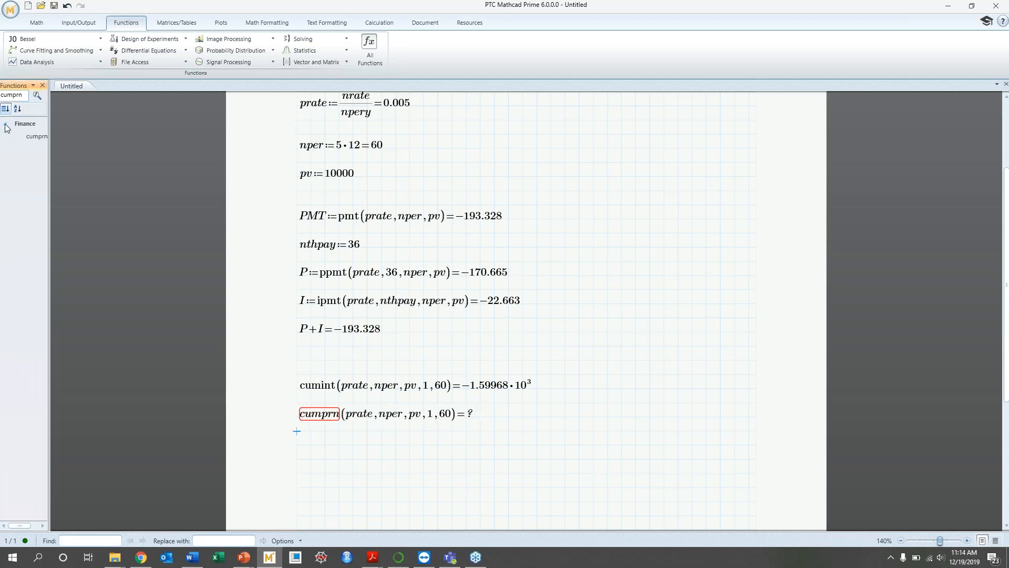
{"action": "double_click", "coordinate": [32, 137]}
Fill the inserted cumprn function with the arguments prate, nper, pv, 1 and 60, without any extra placeholder
{"action": "type", "text": "prate"}
{"action": "key", "text": "Tab"}
{"action": "type", "text": "nper"}
{"action": "key", "text": "Tab"}
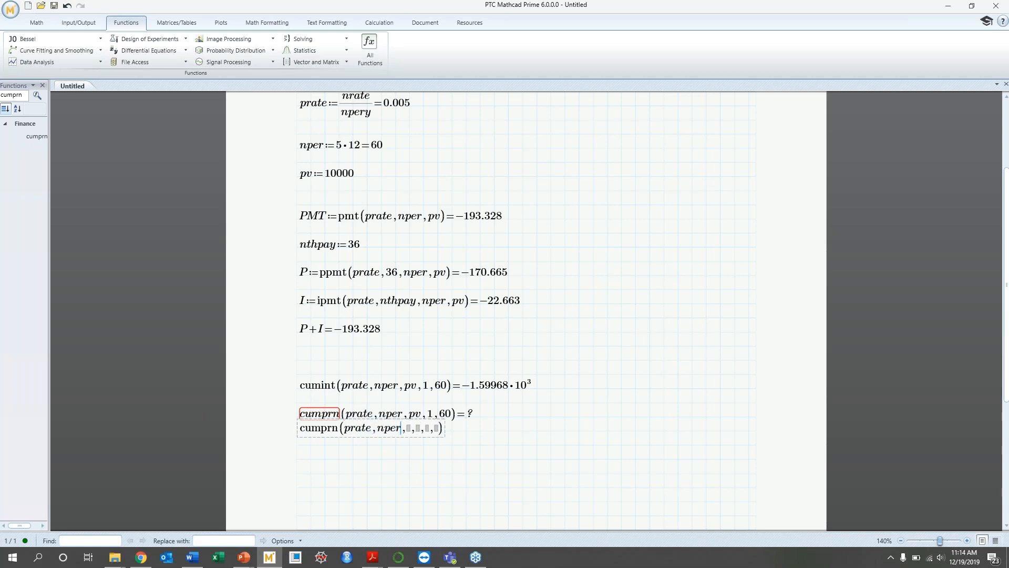
{"action": "type", "text": "pv"}
{"action": "key", "text": "Tab"}
{"action": "type", "text": "1"}
{"action": "left_click", "coordinate": [440, 427]}
{"action": "type", "text": "60,"}
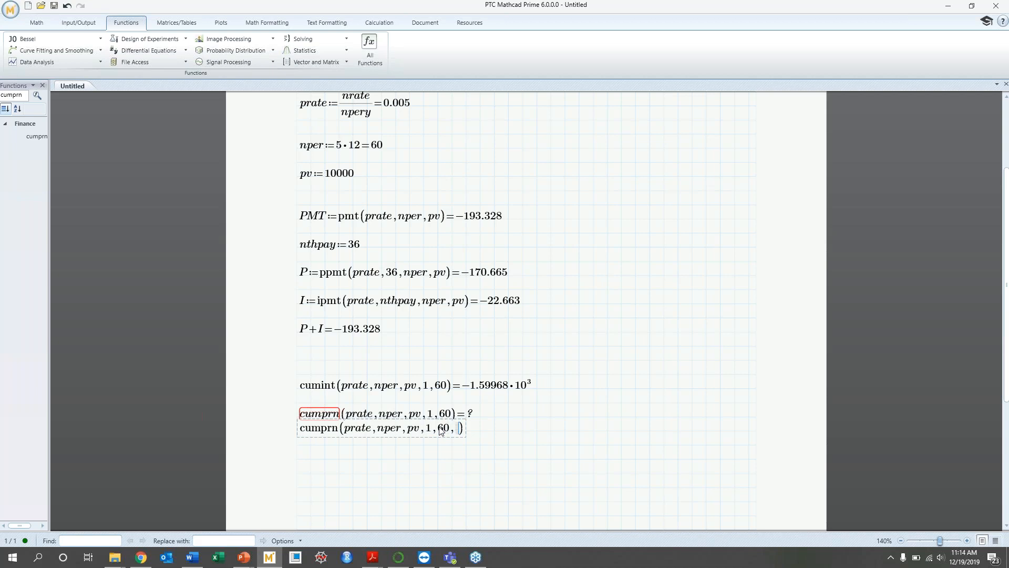
{"action": "key", "text": "BackSpace"}
Delete the undefined cumprn expression above the inserted one
{"action": "left_click", "coordinate": [448, 413]}
{"action": "left_click", "coordinate": [463, 401]}
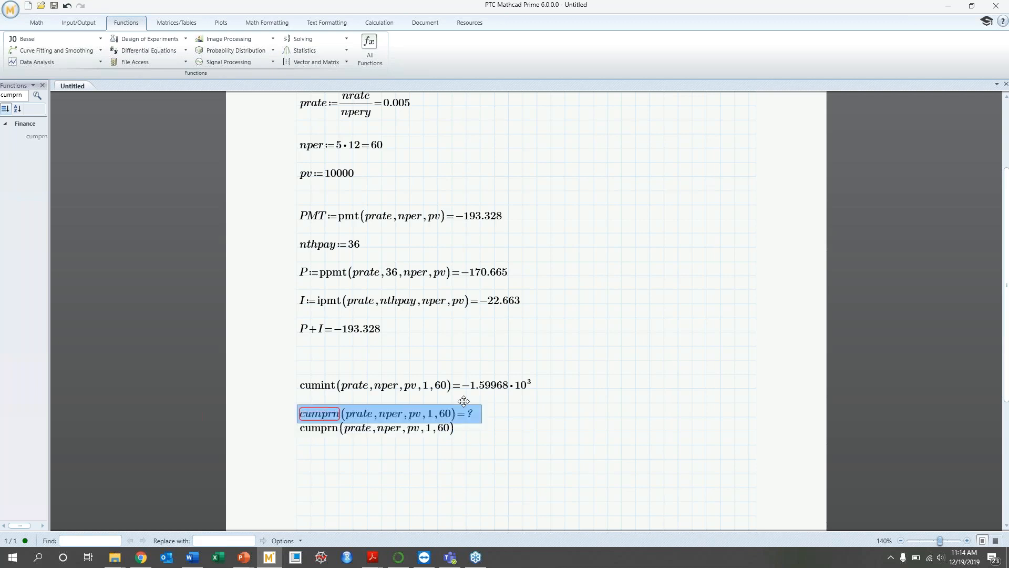
{"action": "key", "text": "Delete"}
{"action": "left_click", "coordinate": [438, 445]}
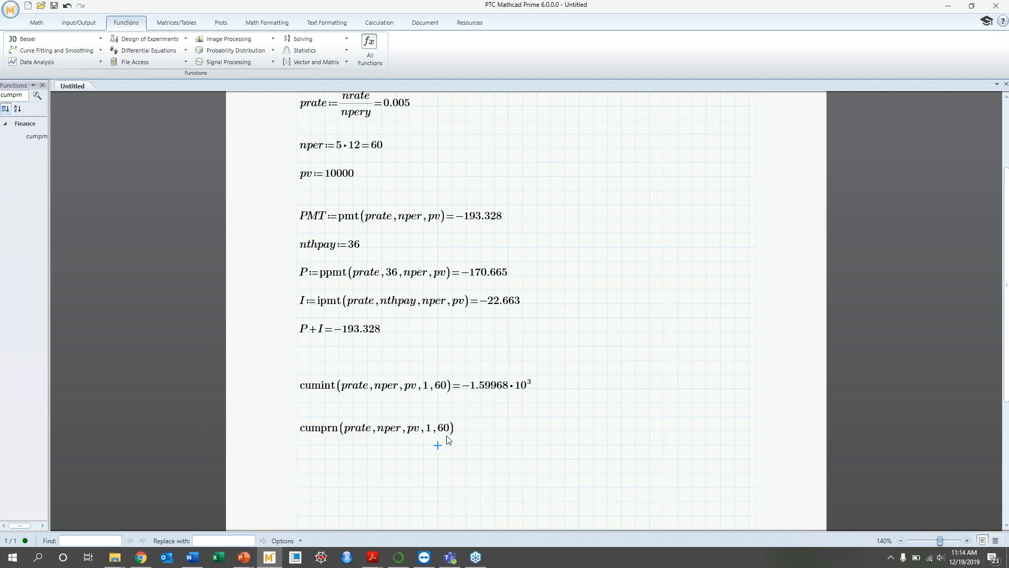
Evaluate the remaining cumprn expression and set its end period to 45
{"action": "left_click", "coordinate": [451, 429]}
{"action": "type", "text": "="}
{"action": "key", "text": "BackSpace"}
{"action": "key", "text": "BackSpace"}
{"action": "type", "text": "45"}
{"action": "key", "text": "Return"}
Define APR as eff(nrate, npery) below the cumprn expression and evaluate it
{"action": "scroll", "coordinate": [308, 389], "scroll_direction": "down", "scroll_amount": 3}
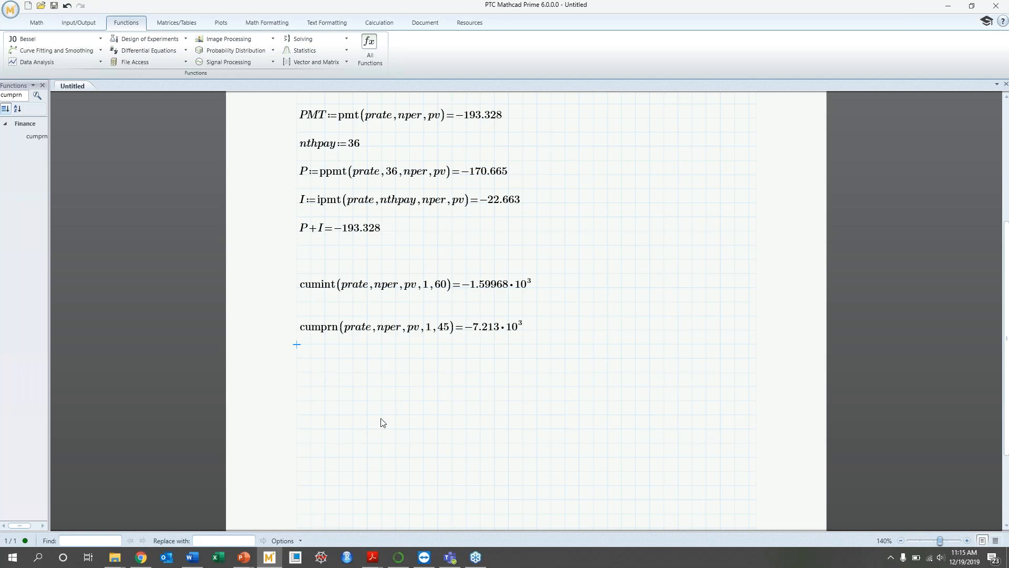
{"action": "type", "text": "APR:=eff(nrate"}
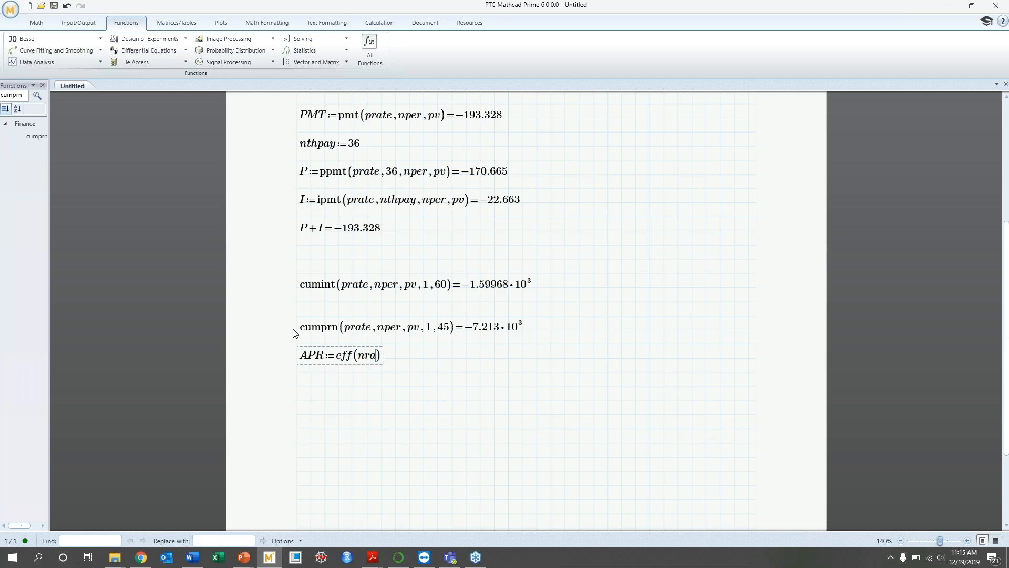
{"action": "type", "text": "npery"}
{"action": "key", "text": "Up"}
{"action": "key", "text": "Up"}
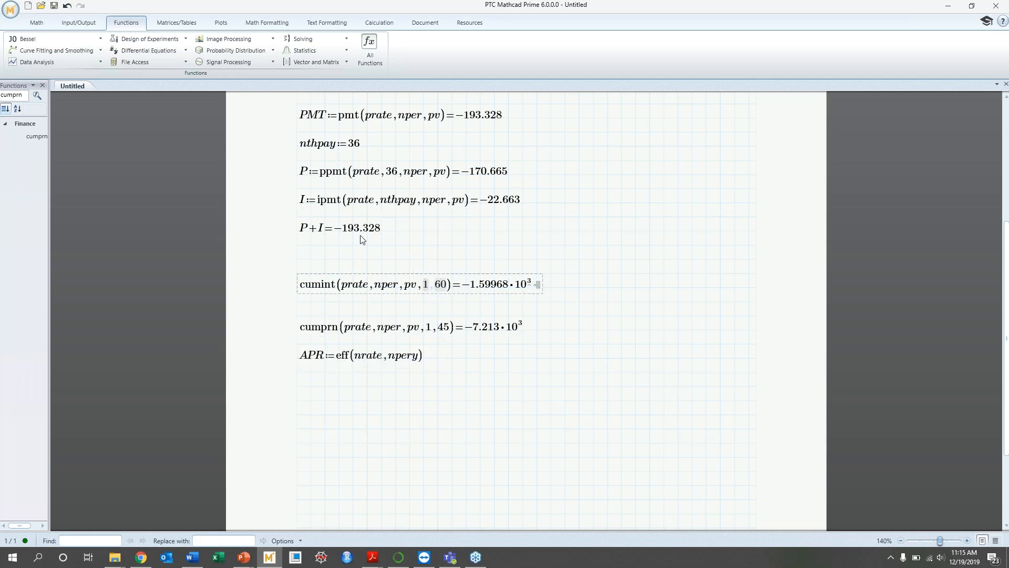
{"action": "left_click", "coordinate": [402, 329]}
{"action": "left_click", "coordinate": [404, 316]}
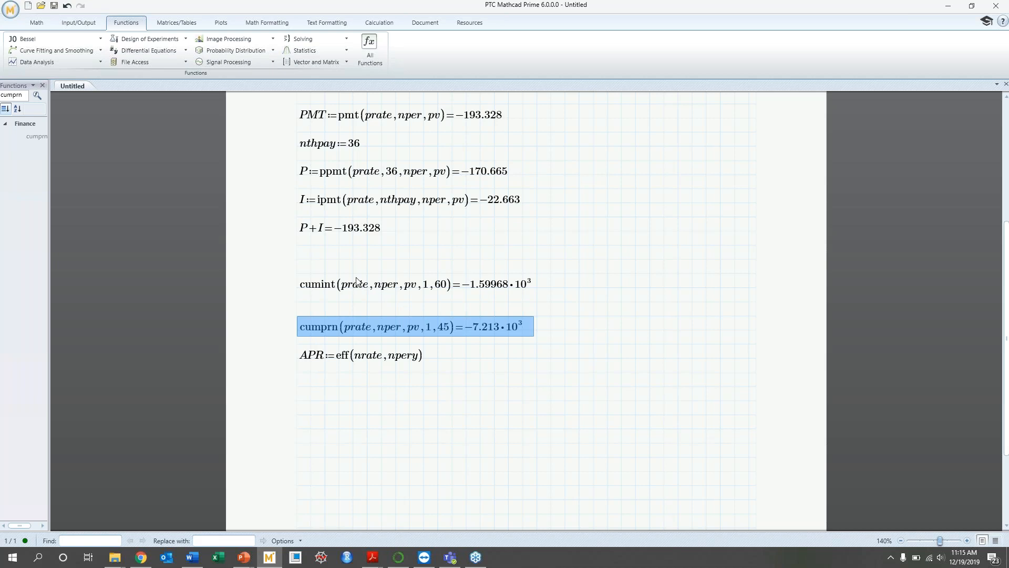
{"action": "left_click", "coordinate": [421, 356]}
{"action": "type", "text": "="}
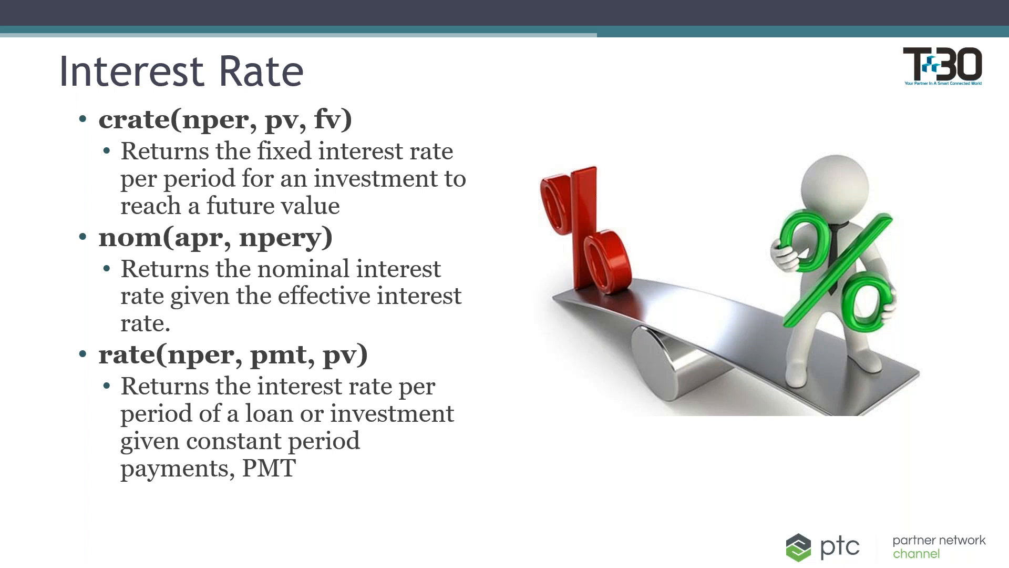
Switch back to the Mathcad worksheet and add blank lines at the end of the first page to create a second page
{"action": "key", "text": "alt+Tab"}
{"action": "scroll", "coordinate": [302, 337], "scroll_direction": "down", "scroll_amount": 5}
{"action": "left_click", "coordinate": [303, 292]}
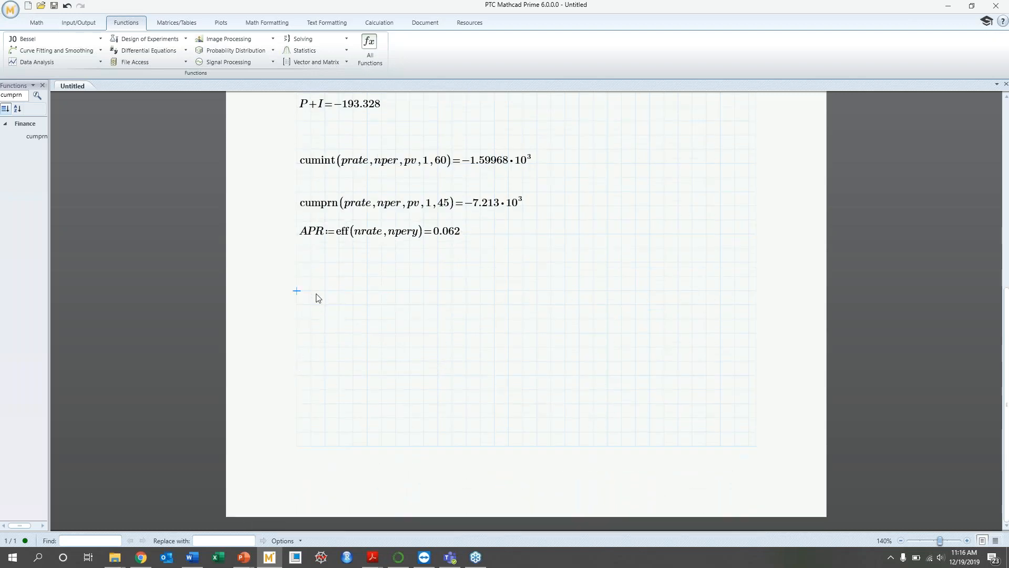
{"action": "left_click", "coordinate": [301, 435]}
{"action": "key", "text": "Return"}
{"action": "key", "text": "Return"}
{"action": "key", "text": "Return"}
{"action": "key", "text": "Return"}
{"action": "key", "text": "Return"}
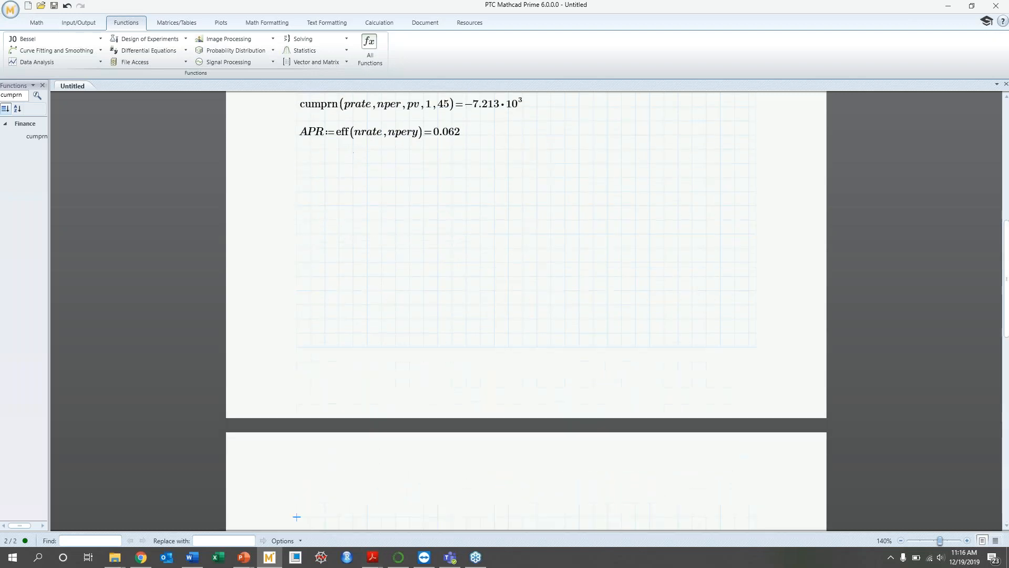
{"action": "scroll", "coordinate": [306, 363], "scroll_direction": "down", "scroll_amount": 4}
Define fval as 25000 near the start of the second page
{"action": "left_click", "coordinate": [301, 277]}
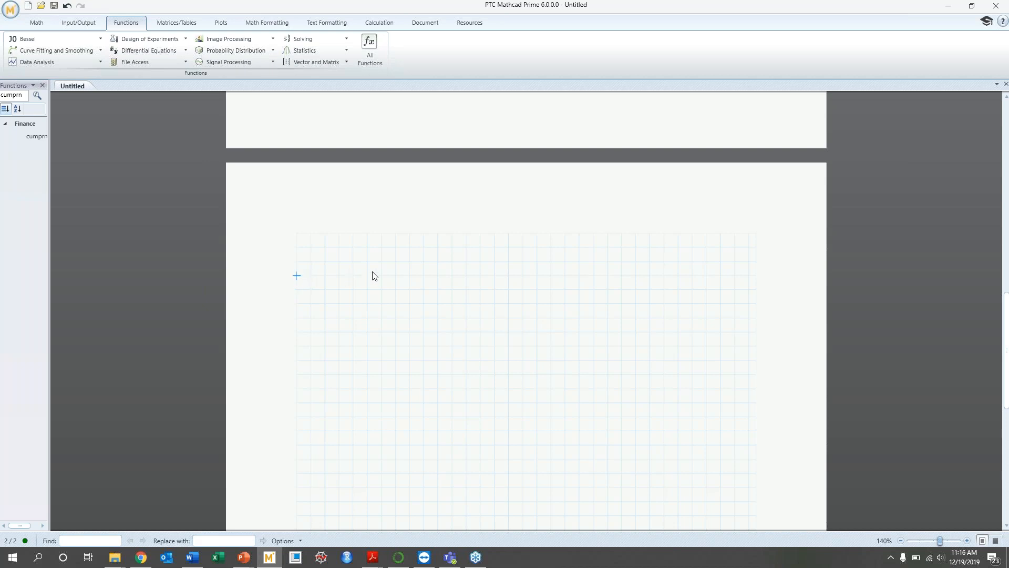
{"action": "type", "text": "fval:=25000"}
{"action": "key", "text": "Return"}
Evaluate crate(nper, pv, fval) below the fval definition
{"action": "type", "text": "crate"}
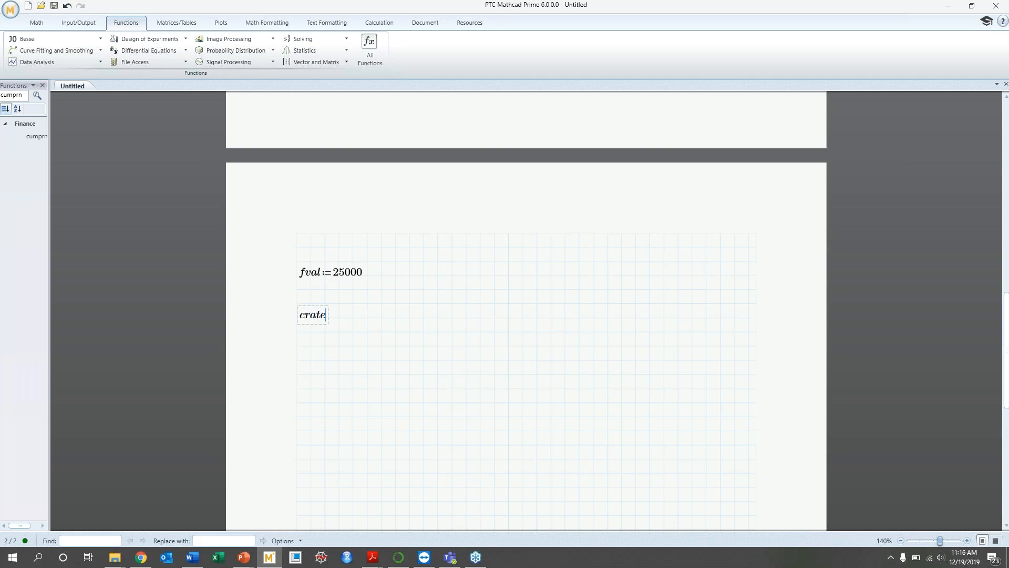
{"action": "type", "text": "(nper,pv,fval)=0.015"}
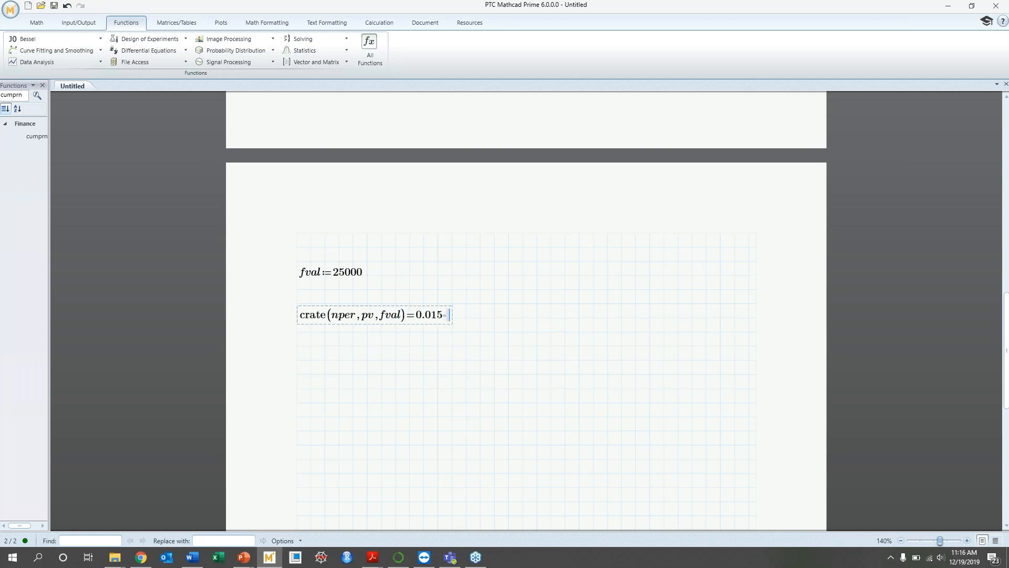
{"action": "left_click", "coordinate": [440, 313]}
{"action": "left_click", "coordinate": [344, 272]}
{"action": "left_click", "coordinate": [296, 360]}
Evaluate nom(APR, npery) on the first page below the APR definition
{"action": "scroll", "coordinate": [318, 299], "scroll_direction": "up", "scroll_amount": 7}
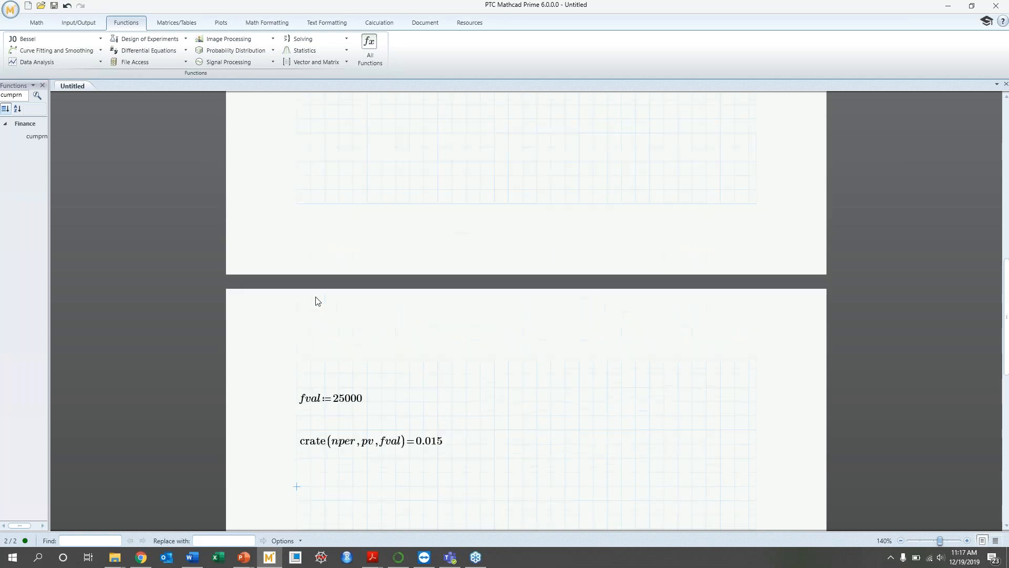
{"action": "left_click", "coordinate": [317, 264]}
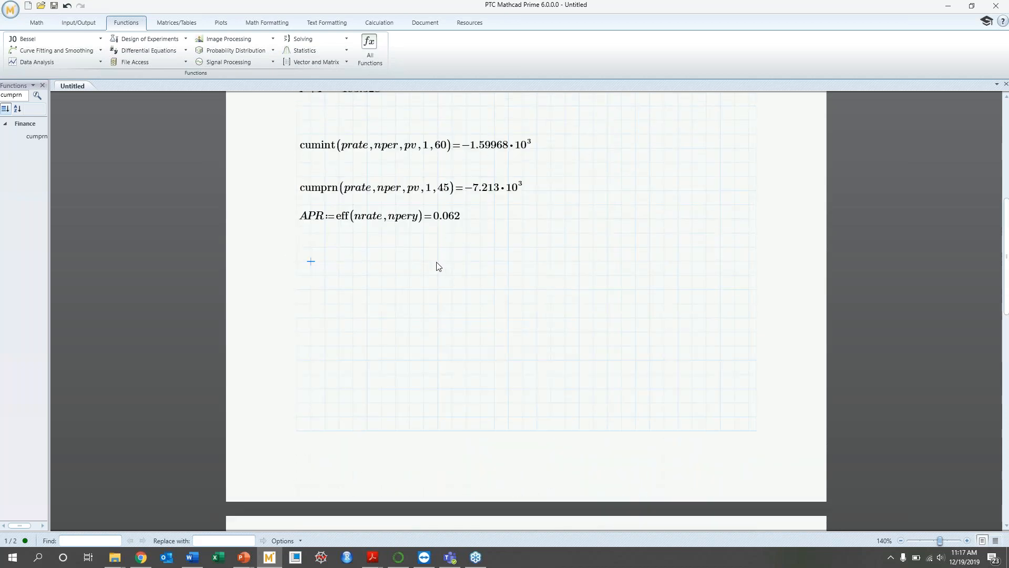
{"action": "type", "text": "nom("}
{"action": "type", "text": "APR,npery)"}
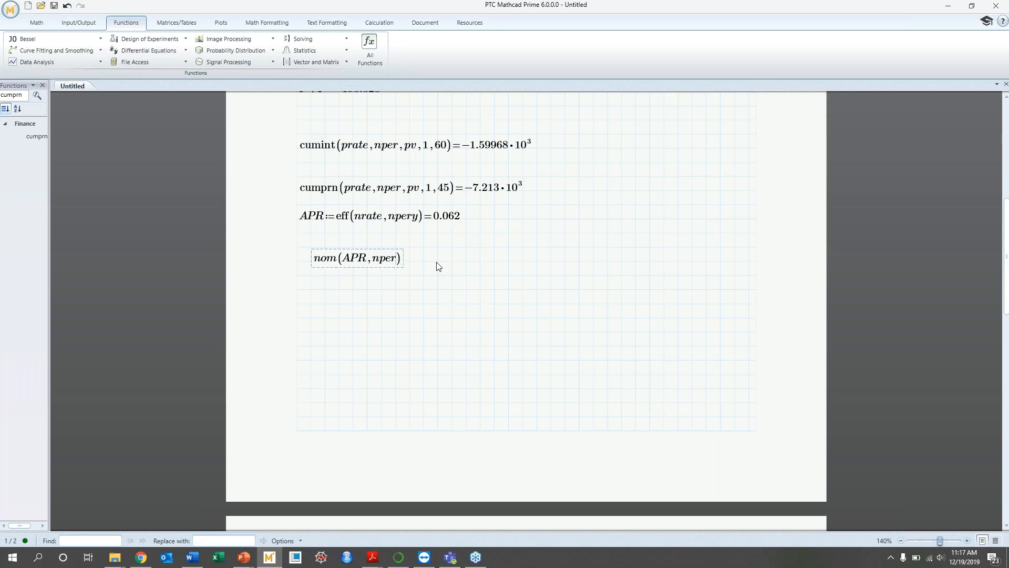
{"action": "type", "text": "="}
{"action": "key", "text": "Up"}
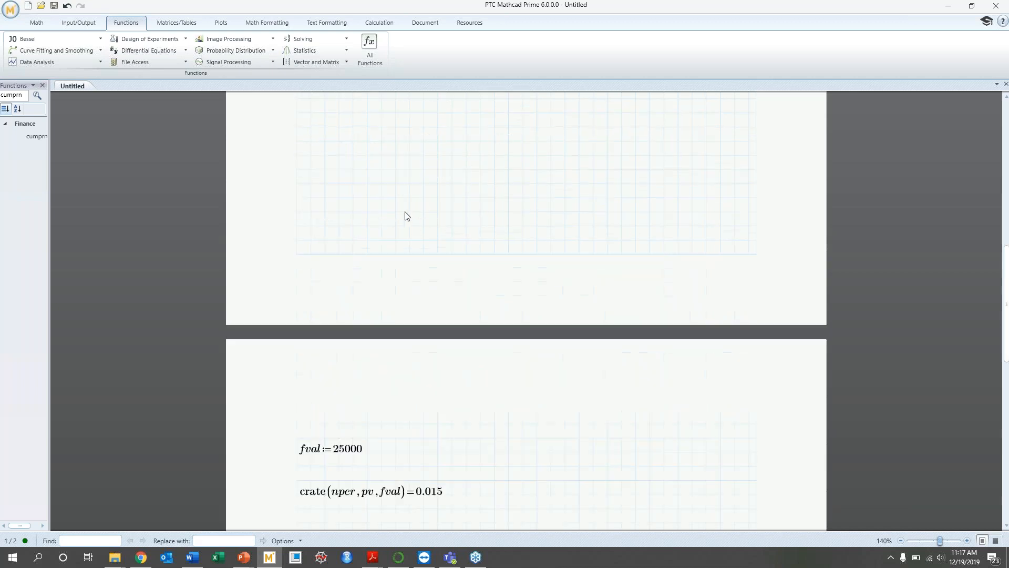
Evaluate rate(nper, PMT, pv, 0) below the crate expression on the second page
{"action": "scroll", "coordinate": [406, 216], "scroll_direction": "down", "scroll_amount": 8}
{"action": "left_click", "coordinate": [306, 272]}
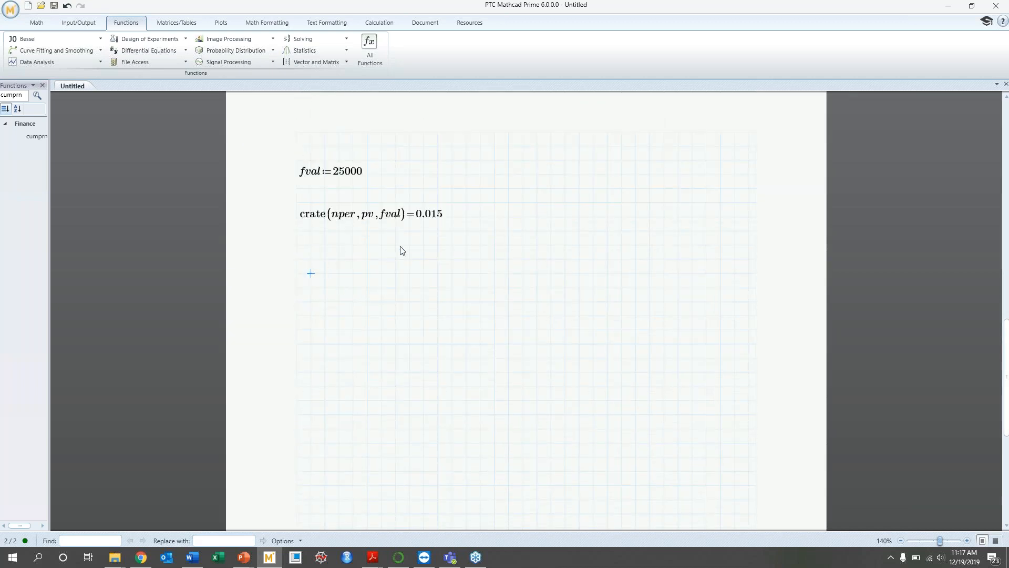
{"action": "type", "text": "rate("}
{"action": "type", "text": "nper,"}
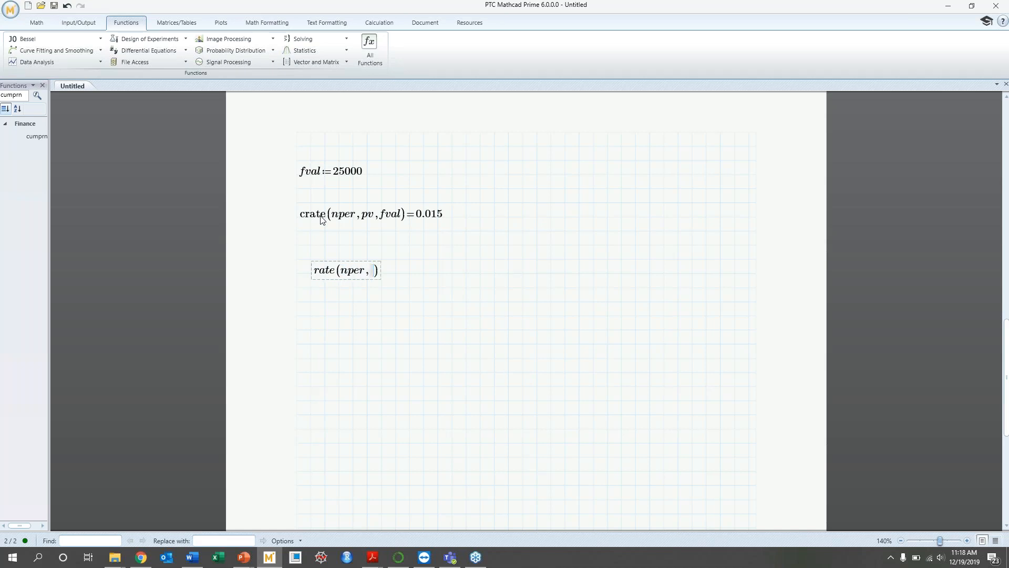
{"action": "type", "text": "PMT,pv,0)=0.005"}
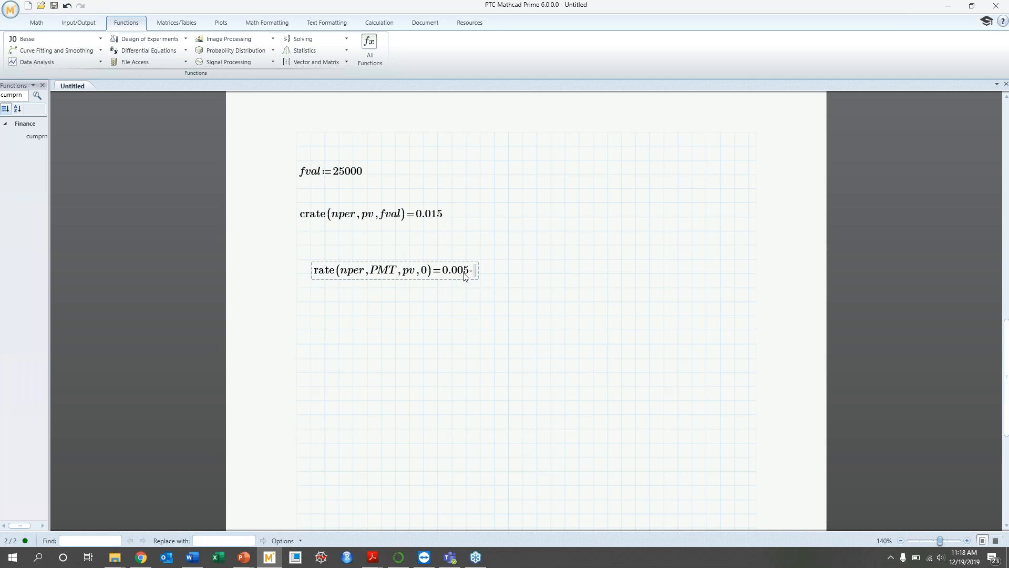
{"action": "scroll", "coordinate": [465, 277], "scroll_direction": "up", "scroll_amount": 3}
{"action": "scroll", "coordinate": [459, 282], "scroll_direction": "down", "scroll_amount": 3}
{"action": "scroll", "coordinate": [411, 273], "scroll_direction": "down", "scroll_amount": 3}
{"action": "left_click", "coordinate": [298, 216]}
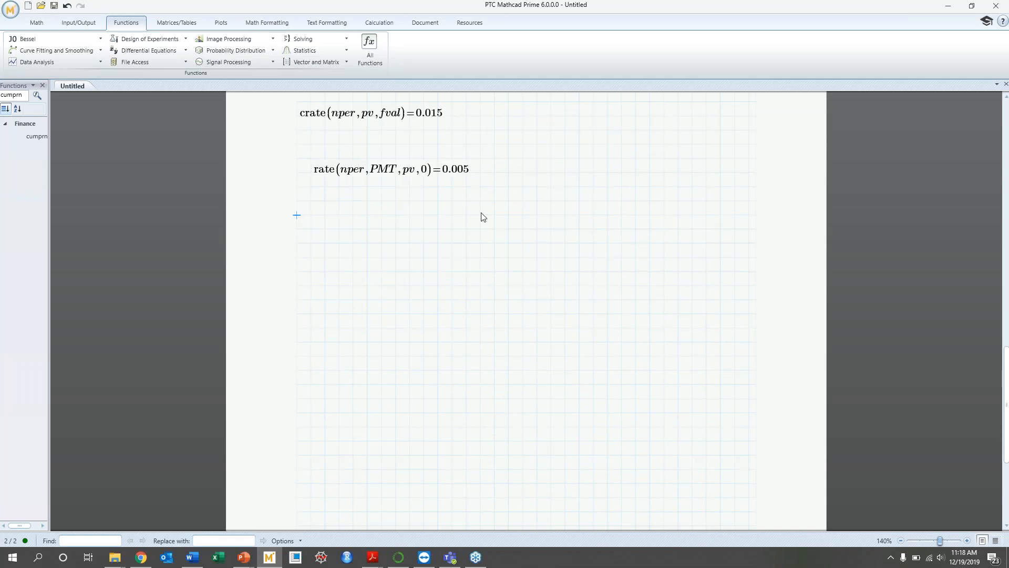
{"action": "scroll", "coordinate": [447, 178], "scroll_direction": "down", "scroll_amount": 1}
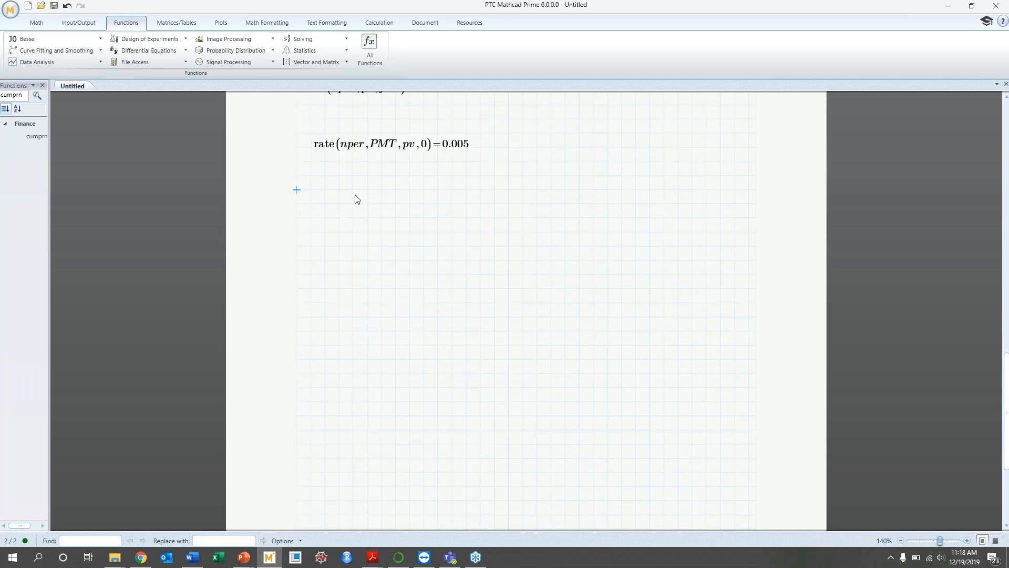
Switch to the presentation and advance past the Interest Rate slide
{"action": "key", "text": "alt+Tab"}
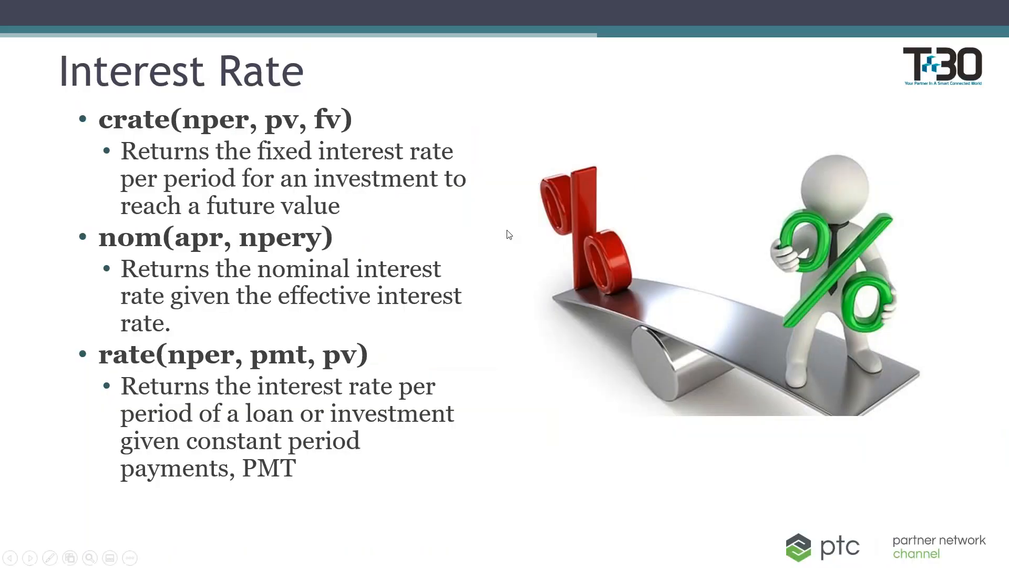
{"action": "key", "text": "Right"}
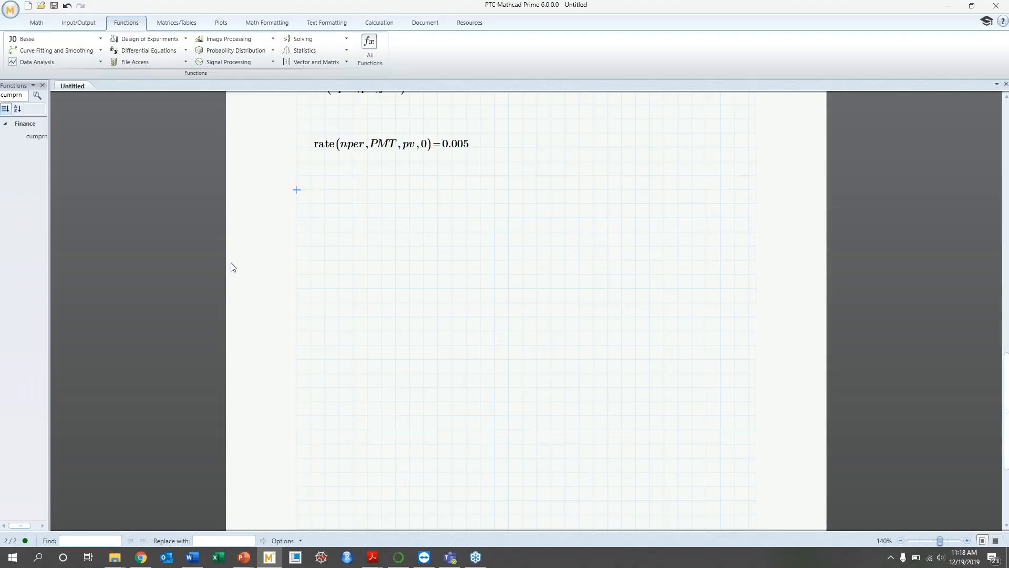
Back in the Mathcad worksheet, evaluate cnper(prate, pv, fval) below the rate expression
{"action": "scroll", "coordinate": [232, 236], "scroll_direction": "down", "scroll_amount": 1}
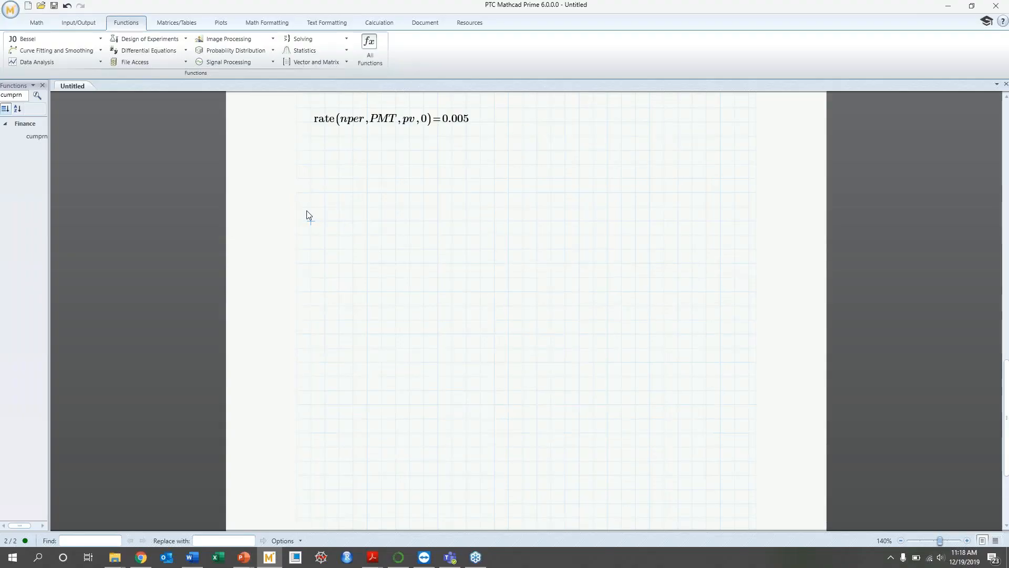
{"action": "type", "text": "cnper("}
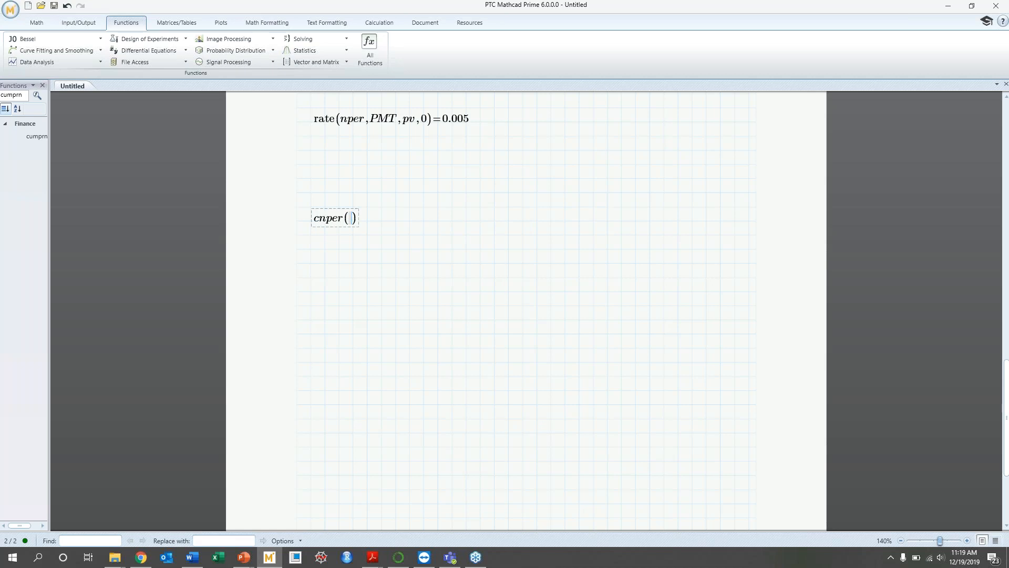
{"action": "type", "text": "prate"}
{"action": "type", "text": ","}
{"action": "type", "text": "pv,favl"}
{"action": "key", "text": "BackSpace"}
{"action": "key", "text": "BackSpace"}
{"action": "key", "text": "BackSpace"}
{"action": "type", "text": "val)=183.716"}
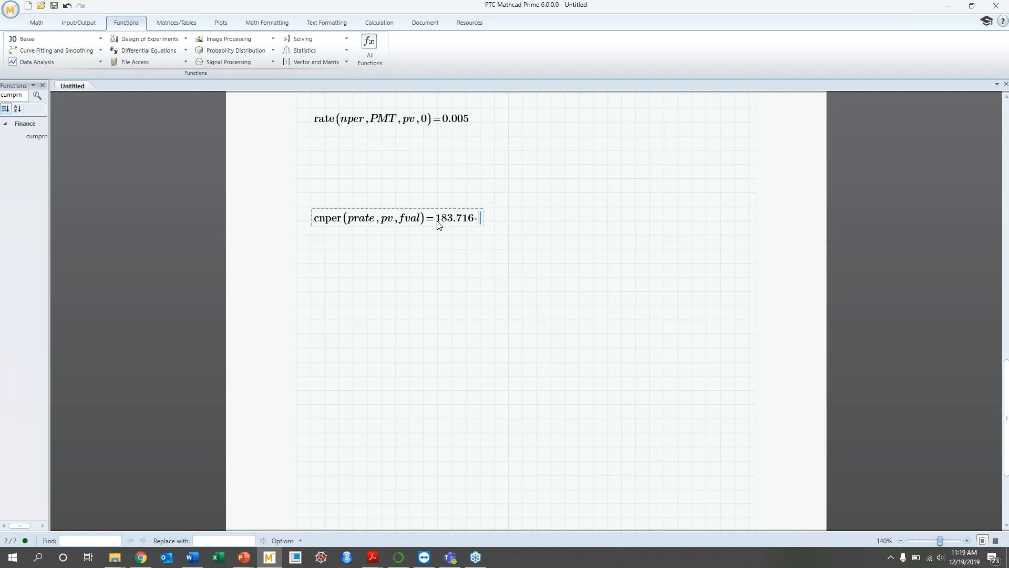
Try to evaluate nper(prate, PMT, pv, fval) below the cnper expression
{"action": "left_click", "coordinate": [311, 263]}
{"action": "type", "text": "nper(prate"}
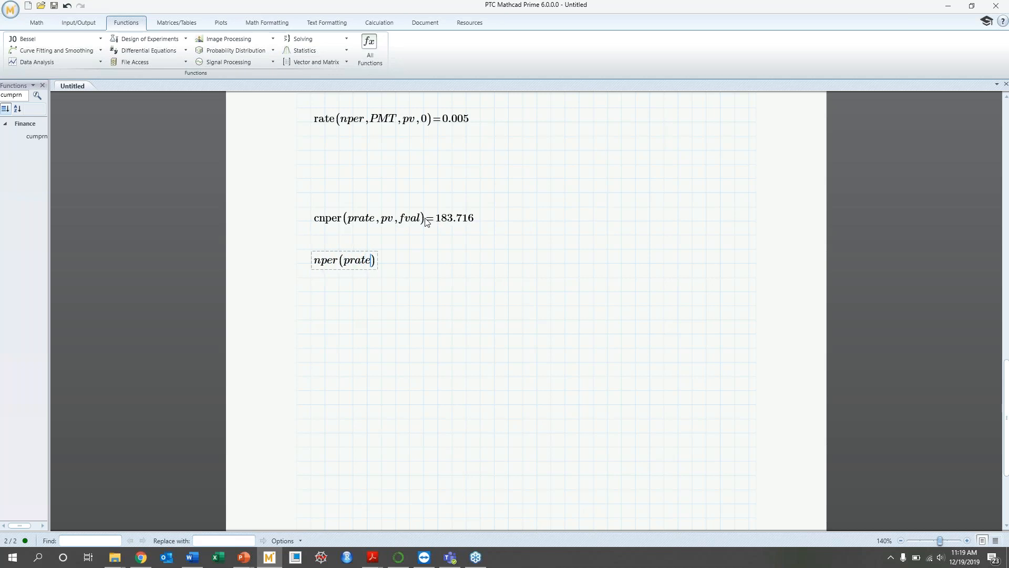
{"action": "type", "text": ","}
{"action": "type", "text": "PMT"}
{"action": "type", "text": ","}
{"action": "type", "text": "pv,"}
{"action": "type", "text": "fva"}
{"action": "key", "text": "BackSpace"}
{"action": "type", "text": "va;"}
{"action": "key", "text": "BackSpace"}
{"action": "type", "text": "l="}
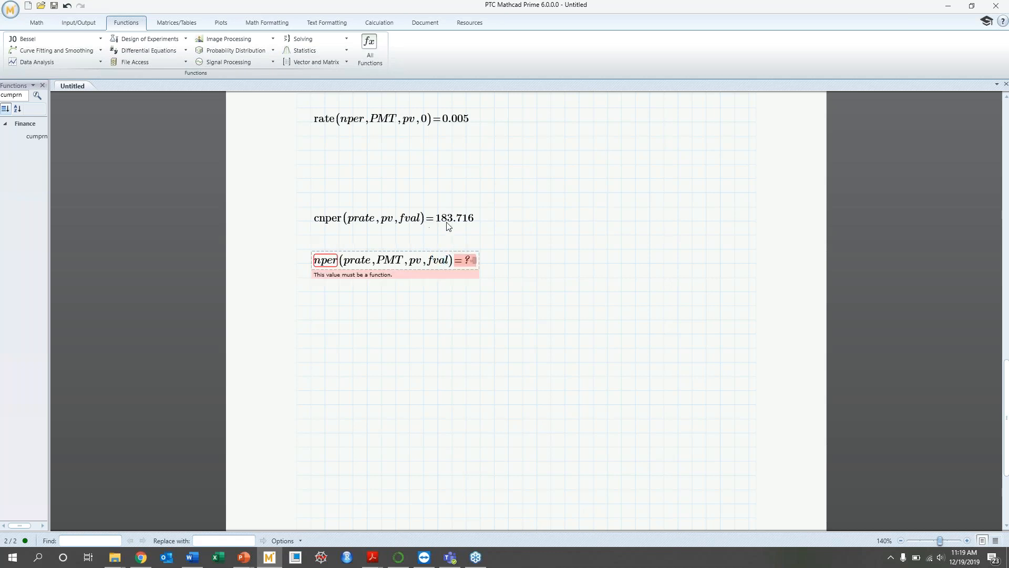
{"action": "left_click", "coordinate": [431, 261]}
{"action": "left_click", "coordinate": [415, 261]}
Search the function list for nper and insert the built-in function below the failed nper expression
{"action": "left_click", "coordinate": [324, 303]}
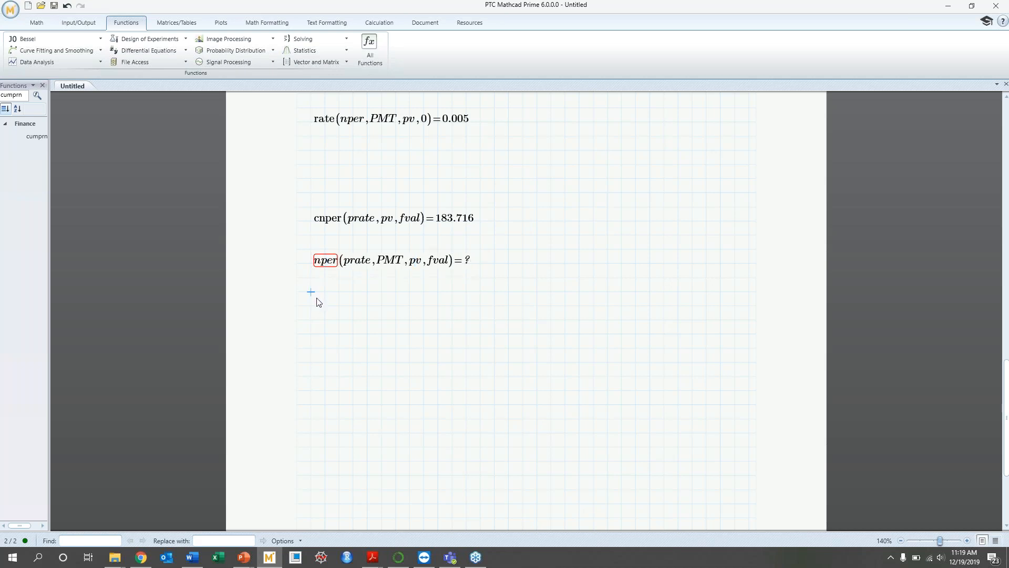
{"action": "left_click", "coordinate": [20, 96]}
{"action": "left_click_drag", "start_coordinate": [20, 95], "coordinate": [1, 94]}
{"action": "type", "text": "nper"}
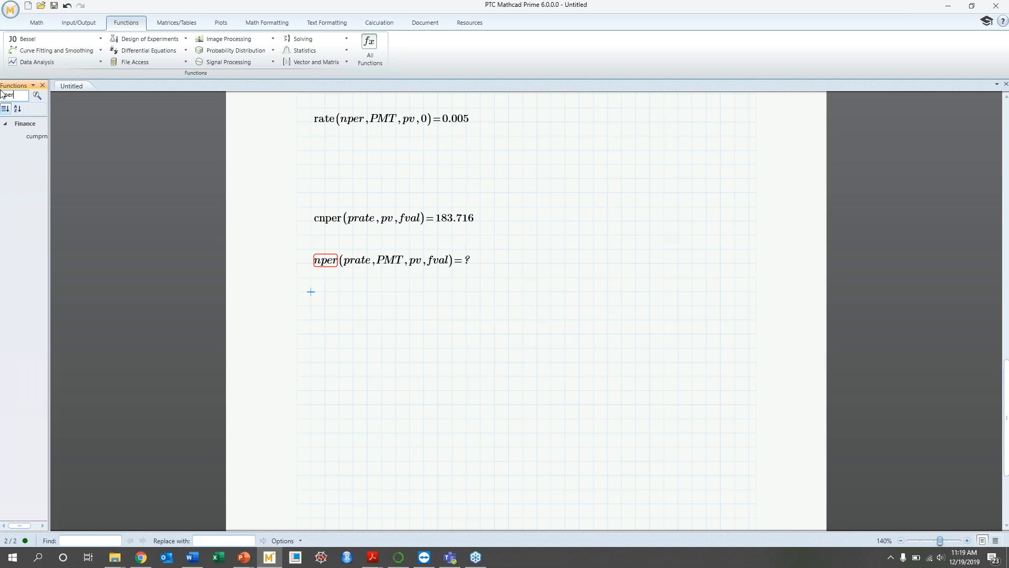
{"action": "left_click", "coordinate": [6, 124]}
{"action": "double_click", "coordinate": [33, 148]}
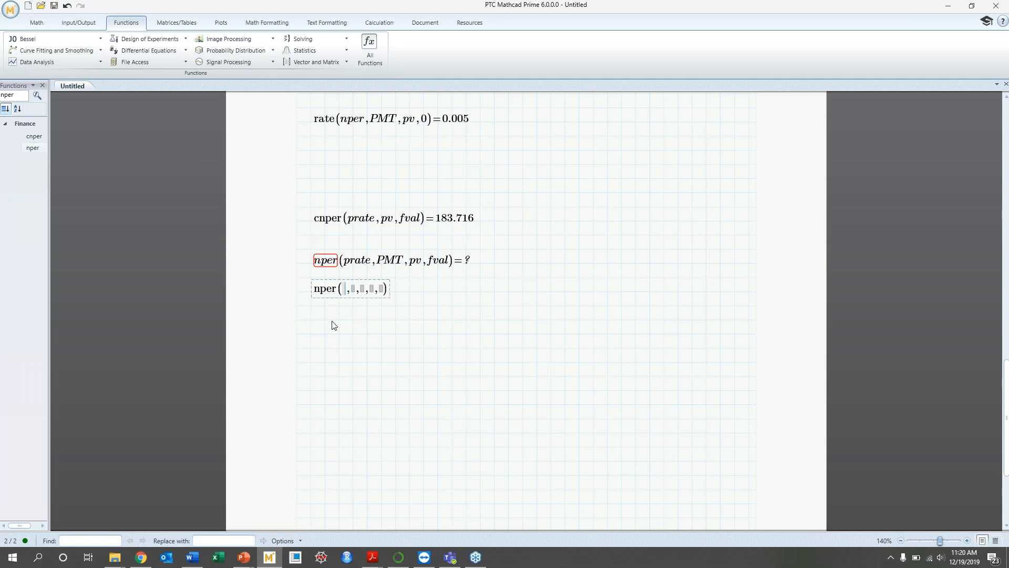
Fill the inserted nper function with prate, PMT, pv and fval, remove the unused last argument, and evaluate it
{"action": "type", "text": "prate"}
{"action": "key", "text": "Tab"}
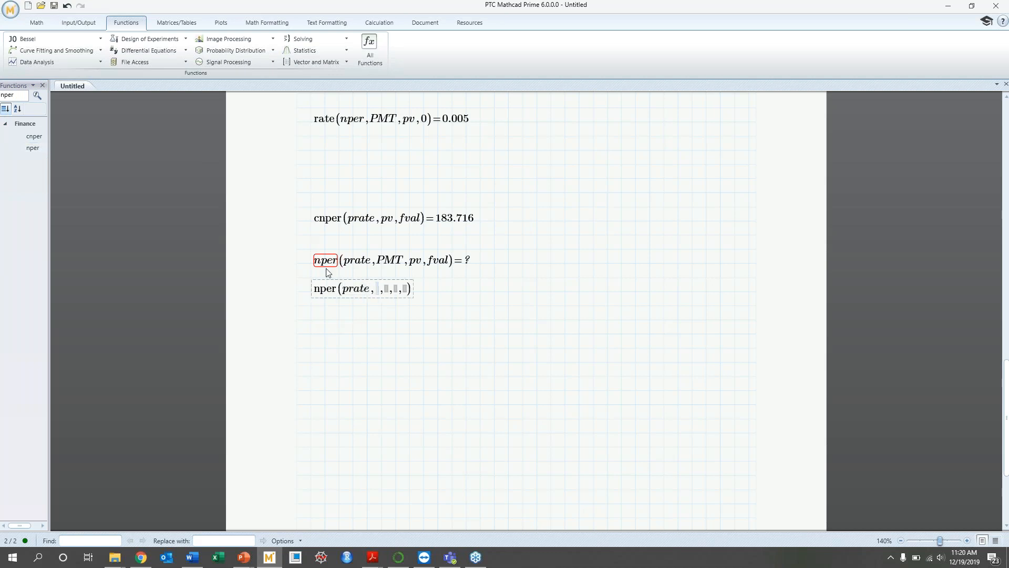
{"action": "type", "text": "PMT"}
{"action": "key", "text": "Tab"}
{"action": "type", "text": "pv"}
{"action": "key", "text": "Tab"}
{"action": "type", "text": "fval"}
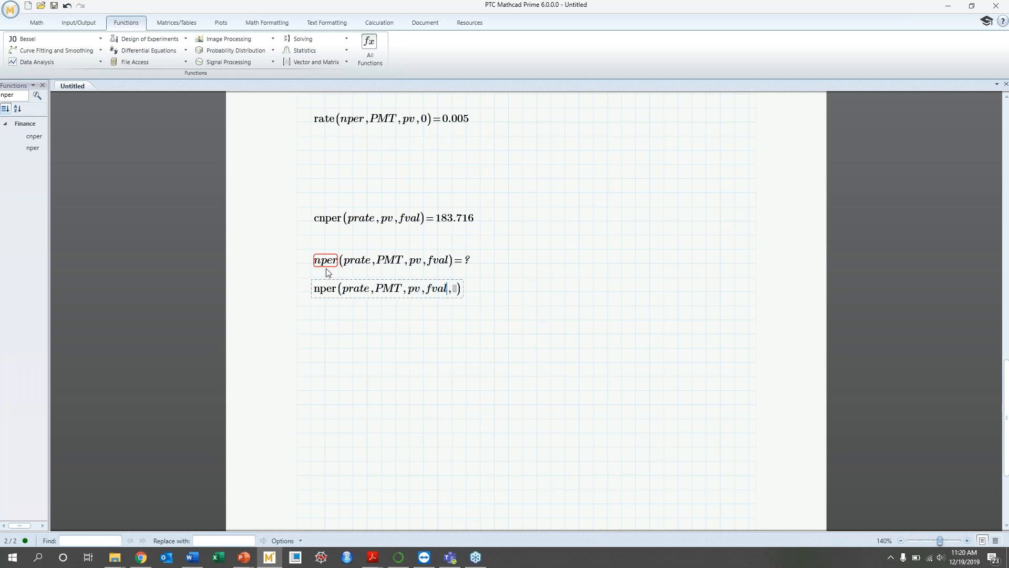
{"action": "key", "text": "Delete"}
{"action": "type", "text": "=159.988"}
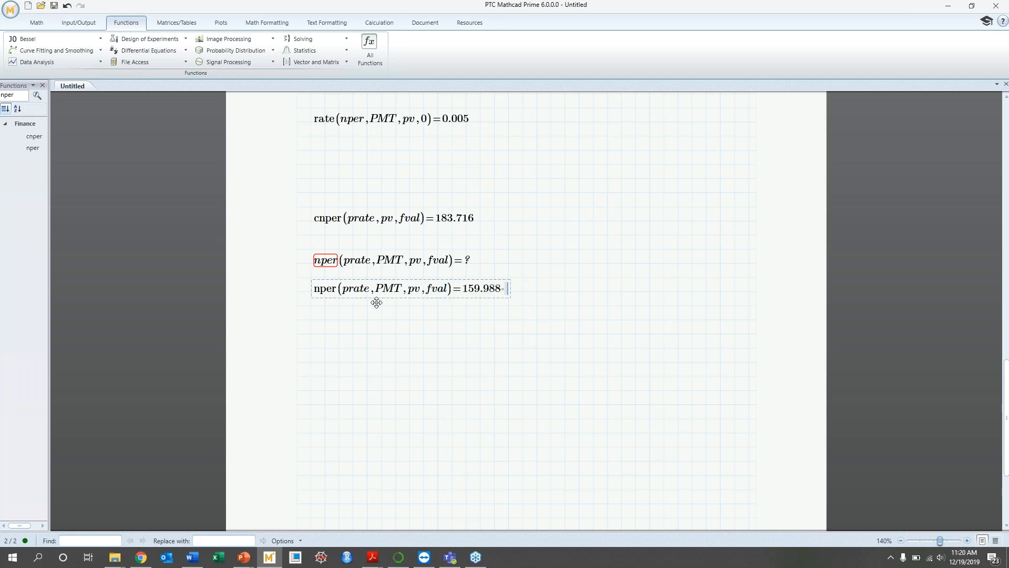
Delete the failed nper expression and move the working one up into its place below the cnper expression
{"action": "left_click_drag", "start_coordinate": [393, 261], "coordinate": [471, 271]}
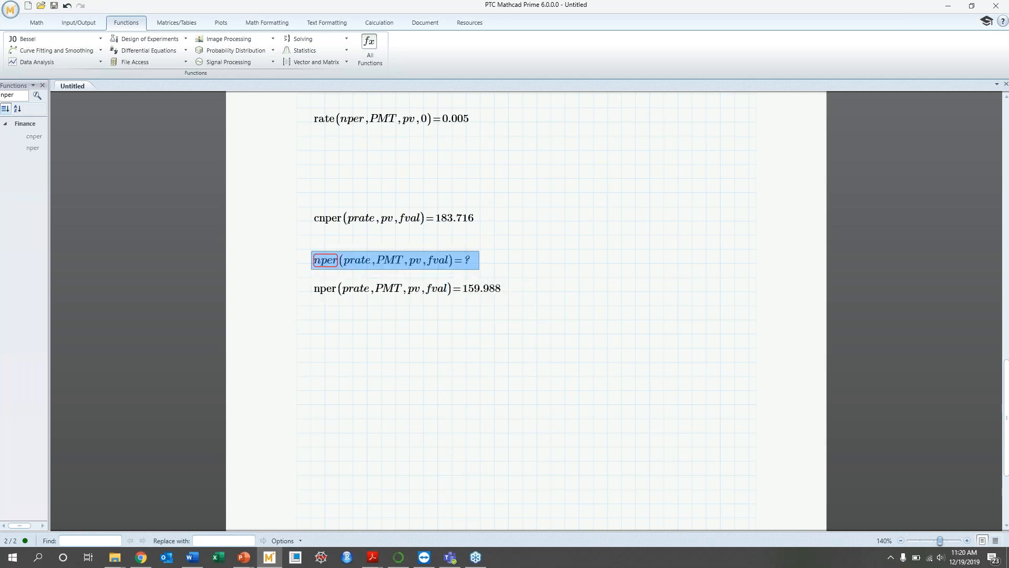
{"action": "key", "text": "Delete"}
{"action": "left_click", "coordinate": [372, 291]}
{"action": "left_click", "coordinate": [367, 276]}
{"action": "key", "text": "Up"}
{"action": "key", "text": "Up"}
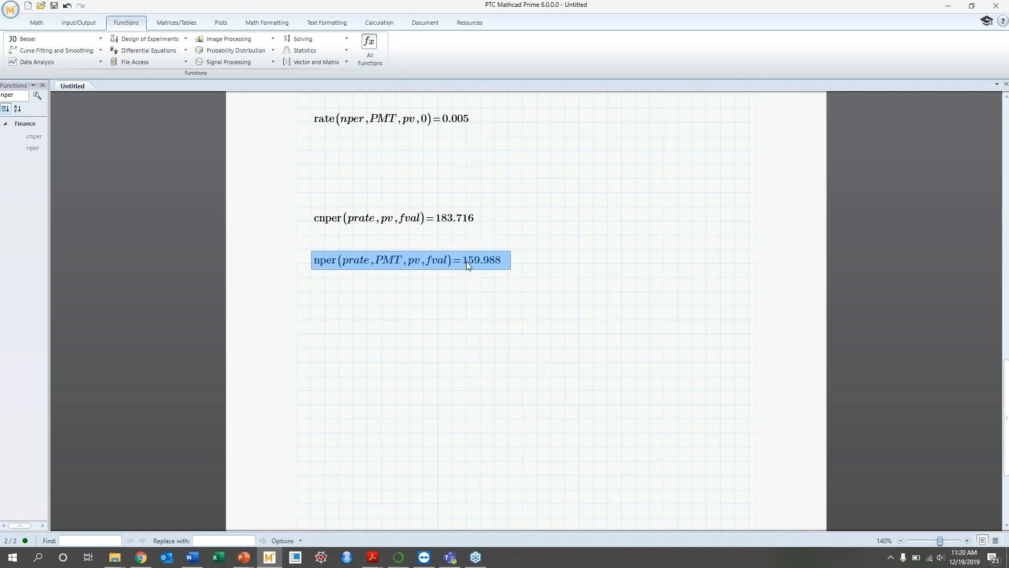
{"action": "left_click", "coordinate": [565, 277]}
{"action": "left_click", "coordinate": [452, 267]}
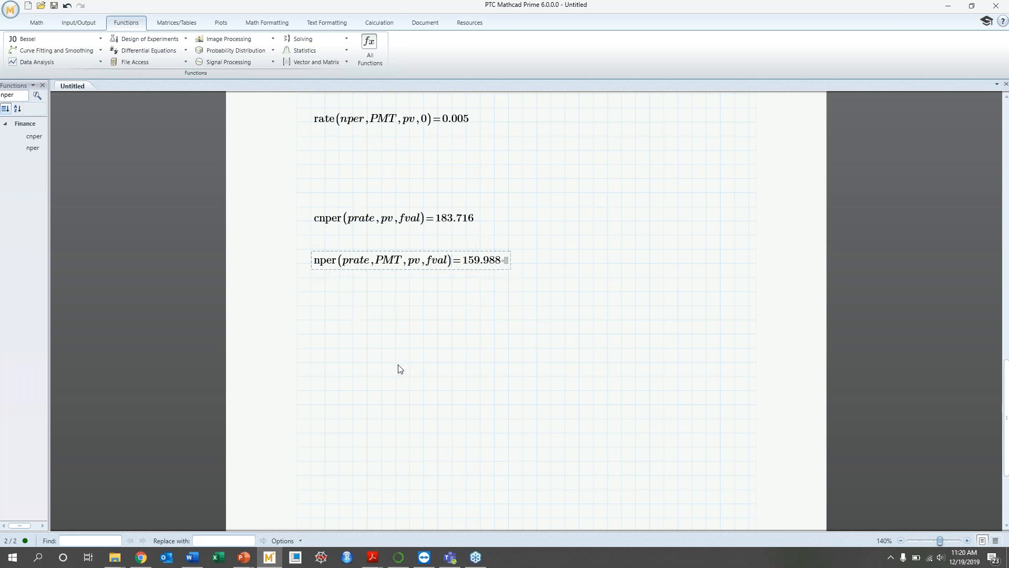
Switch to the presentation and advance past the slide on number-of-period functions
{"action": "left_click", "coordinate": [320, 327]}
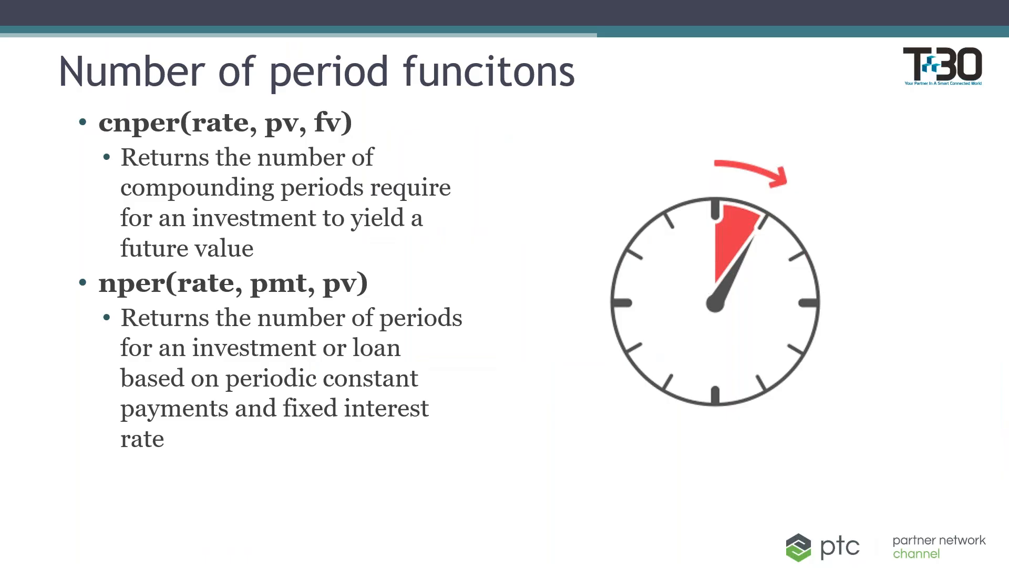
{"action": "key", "text": "Right"}
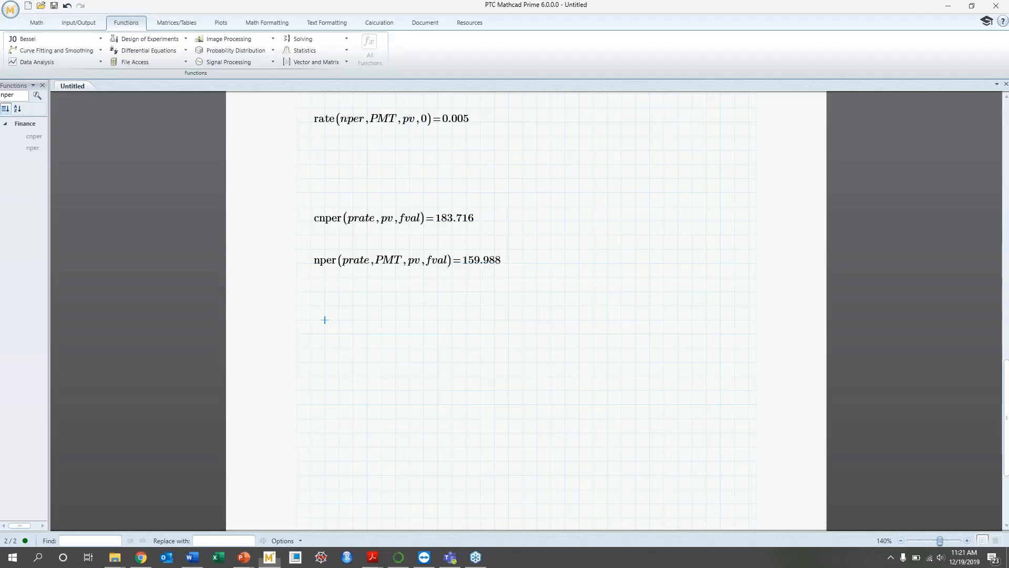
Back in the Mathcad worksheet, define princ as 1200 below the nper expression
{"action": "scroll", "coordinate": [474, 342], "scroll_direction": "down", "scroll_amount": 3}
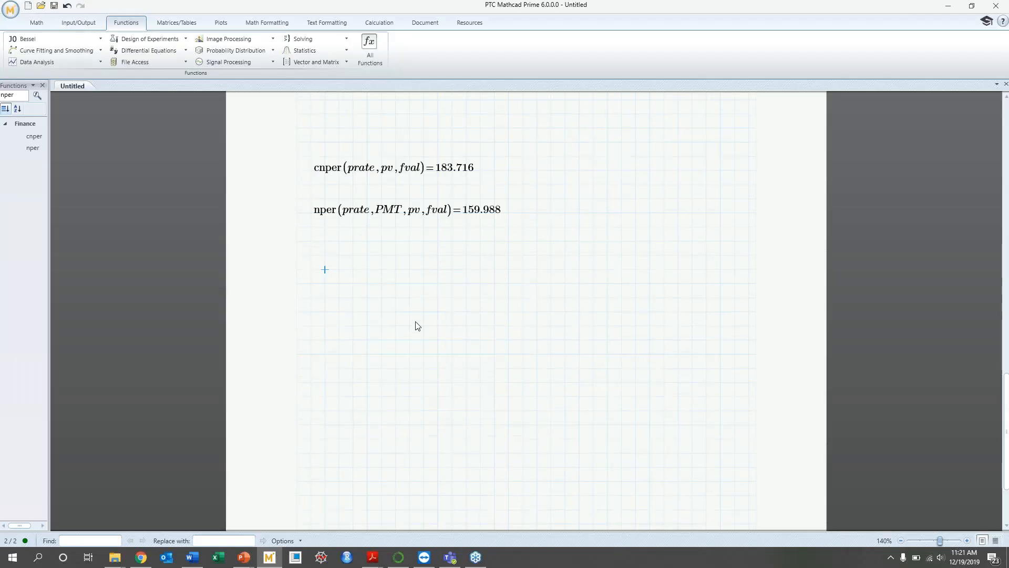
{"action": "type", "text": "princ:=1200"}
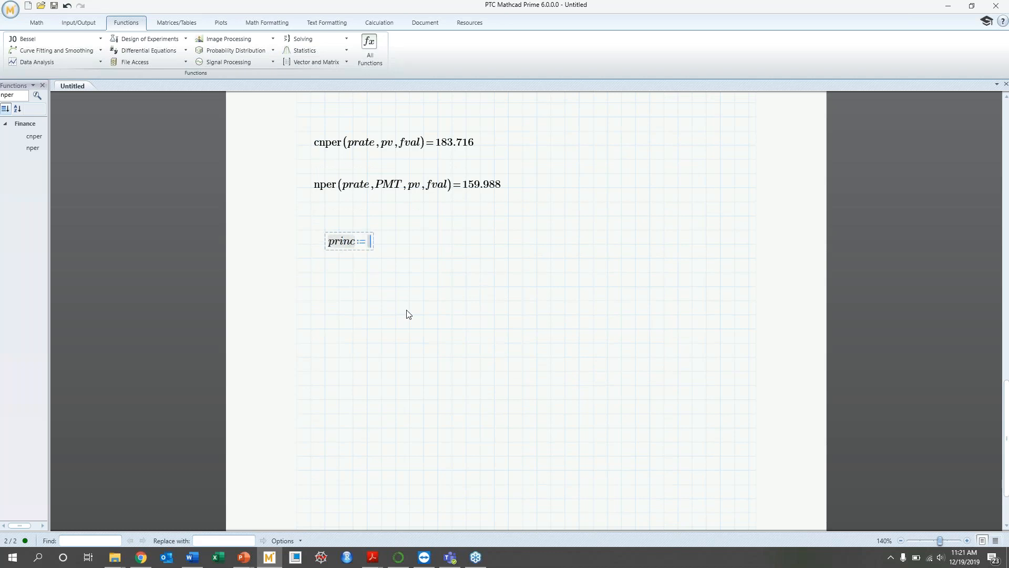
{"action": "key", "text": "Return"}
{"action": "key", "text": "Return"}
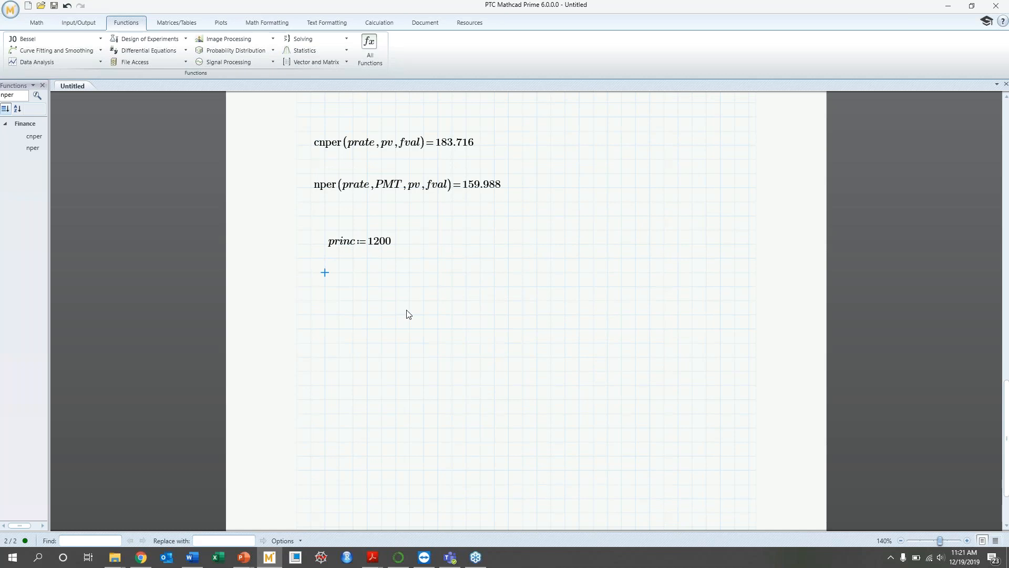
Delete the princ definition below the nper expression
{"action": "key", "text": "Up"}
{"action": "key", "text": "Up"}
{"action": "key", "text": "Right"}
{"action": "key", "text": "space"}
{"action": "key", "text": "space"}
{"action": "key", "text": "Delete"}
Evaluate fv(prate, nper, PMT) below the nper expression and move it slightly down, aligned with the expressions above
{"action": "type", "text": "fv(prate,"}
{"action": "type", "text": "nper,PMT)="}
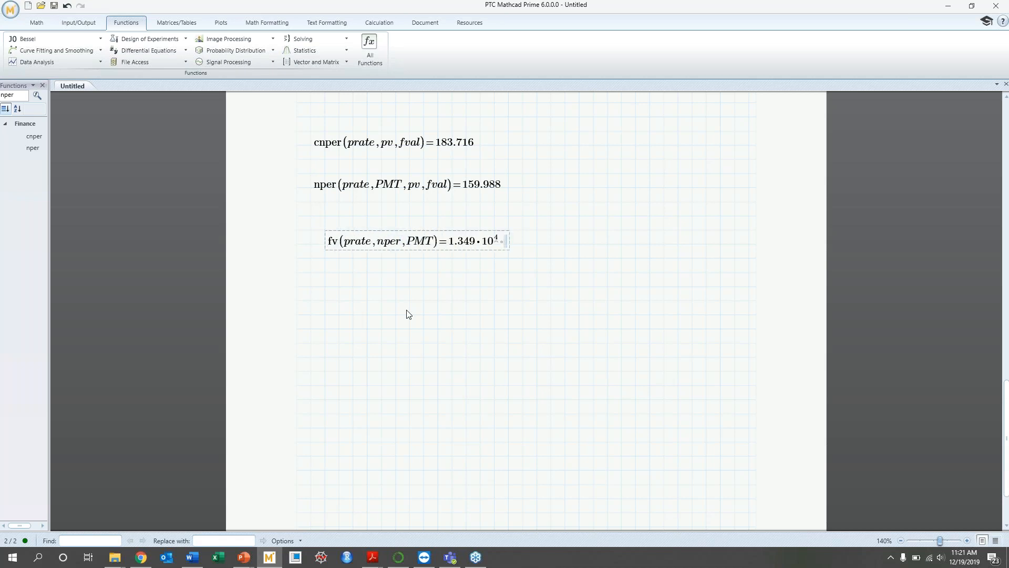
{"action": "left_click_drag", "start_coordinate": [400, 230], "coordinate": [386, 261]}
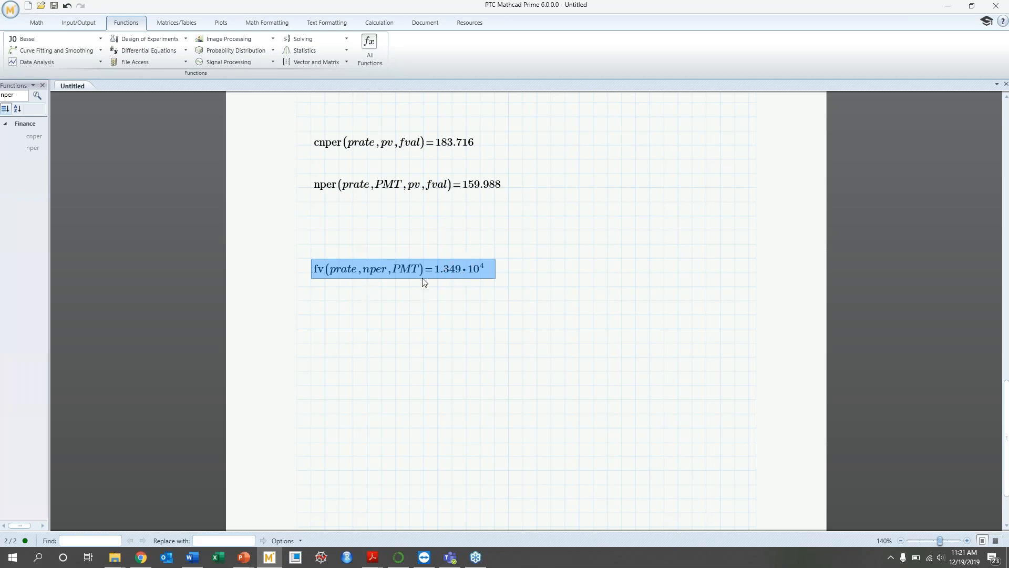
Compare the fv result on the second page with the payment and cumulative interest results on the first page
{"action": "scroll", "coordinate": [466, 313], "scroll_direction": "up", "scroll_amount": 10}
{"action": "scroll", "coordinate": [466, 313], "scroll_direction": "up", "scroll_amount": 5}
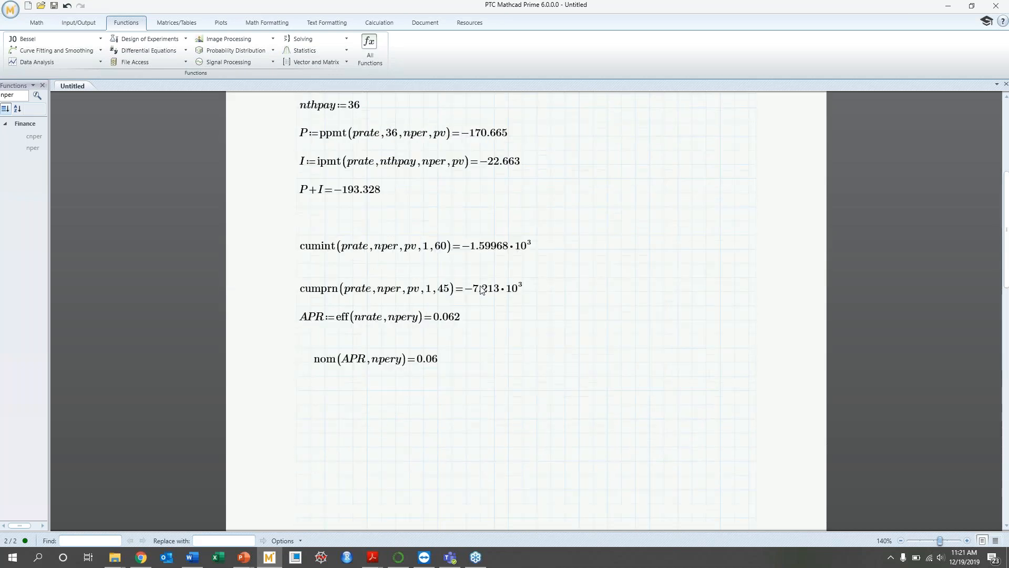
{"action": "left_click", "coordinate": [508, 253]}
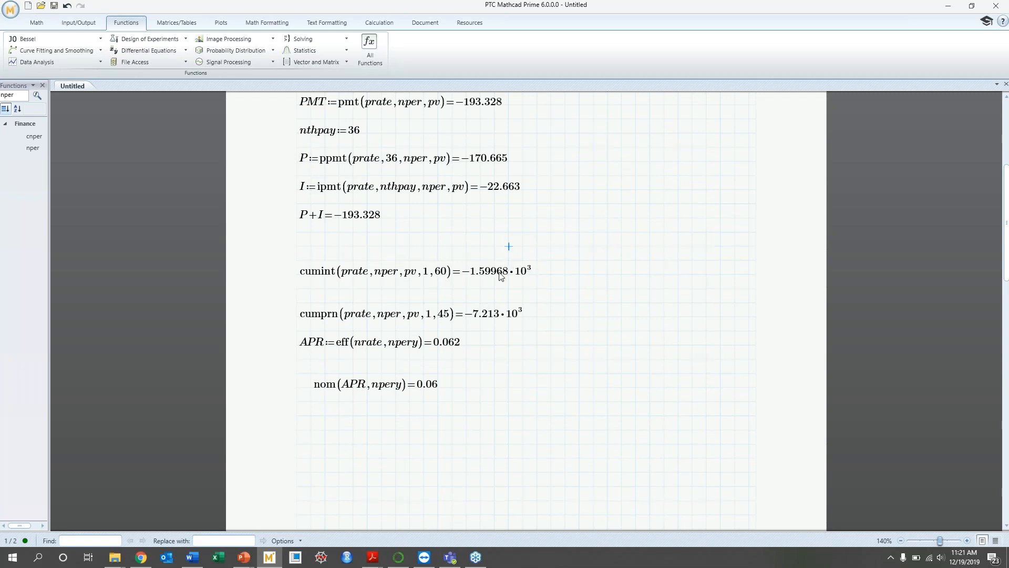
{"action": "left_click", "coordinate": [475, 257]}
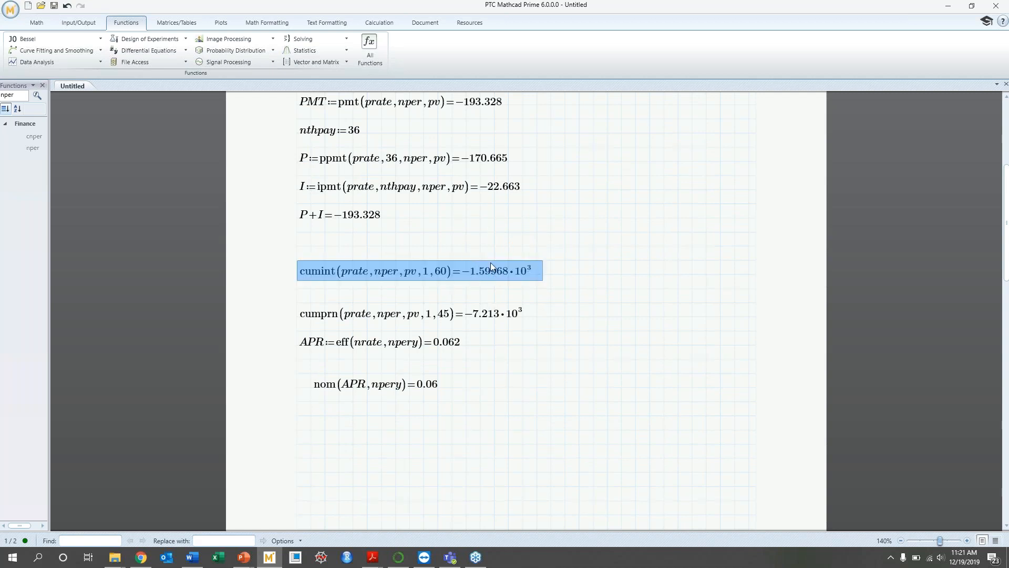
{"action": "scroll", "coordinate": [469, 269], "scroll_direction": "down", "scroll_amount": 10}
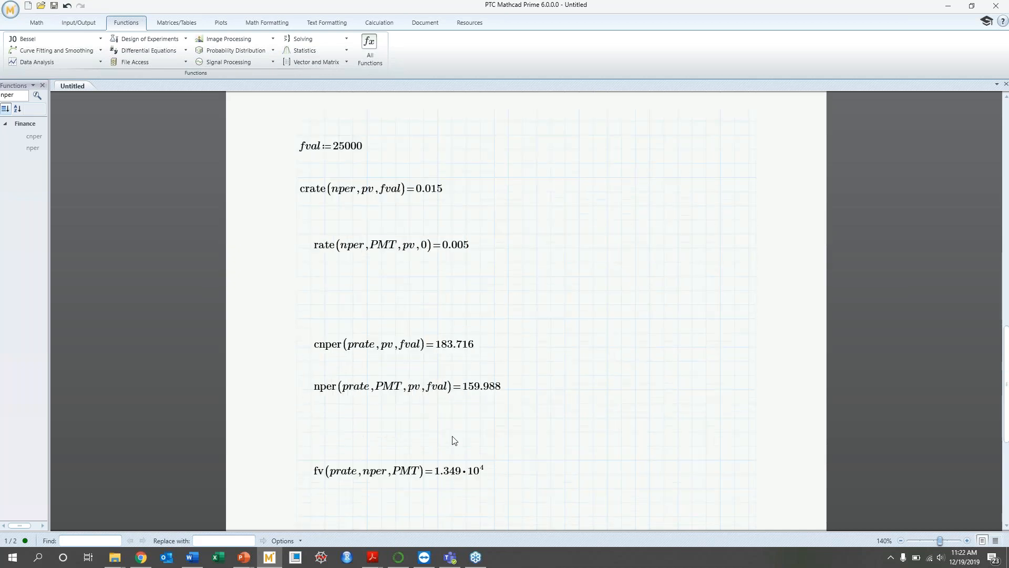
{"action": "scroll", "coordinate": [455, 441], "scroll_direction": "down", "scroll_amount": 5}
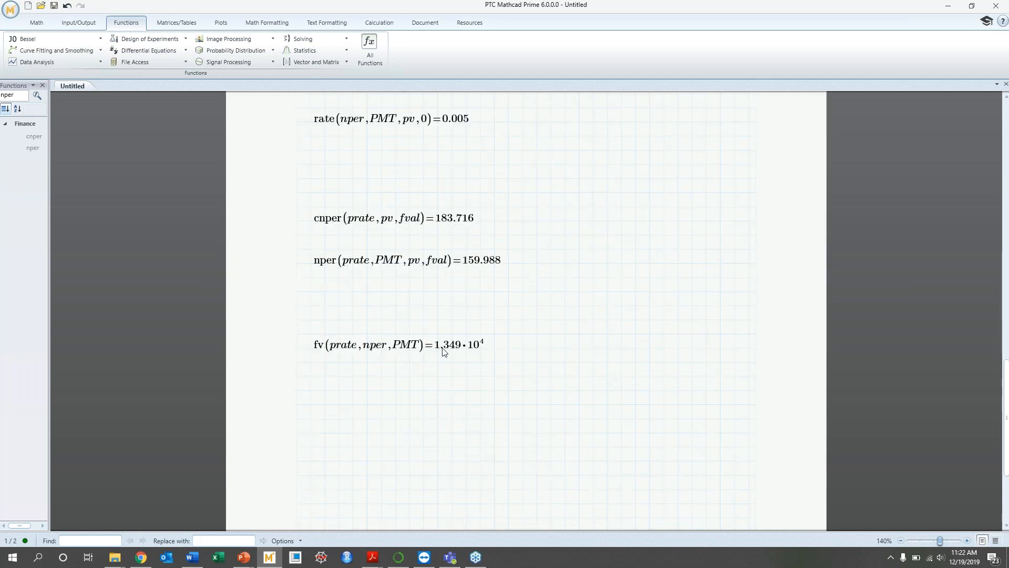
{"action": "scroll", "coordinate": [459, 353], "scroll_direction": "up", "scroll_amount": 1}
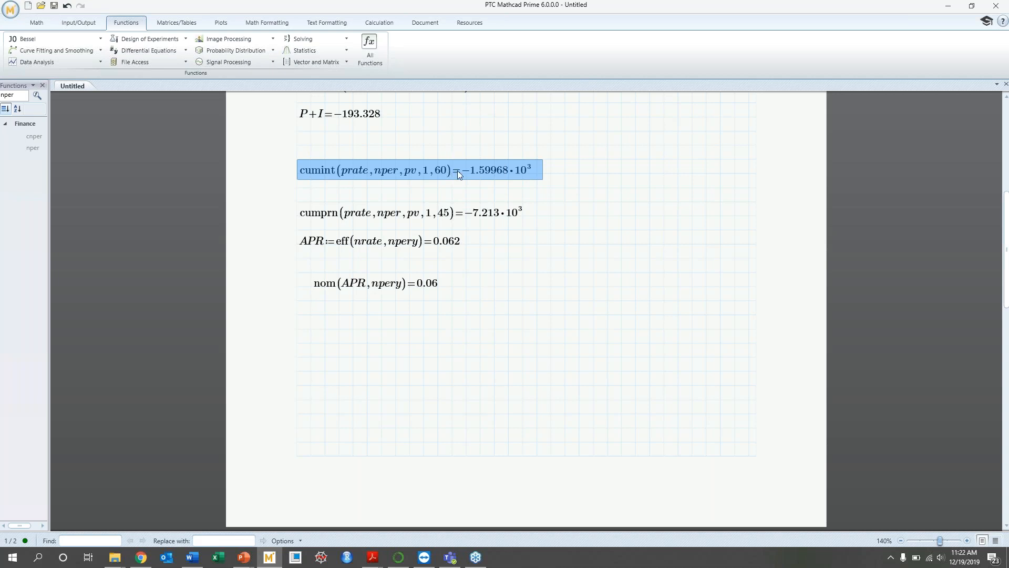
{"action": "scroll", "coordinate": [459, 166], "scroll_direction": "down", "scroll_amount": 10}
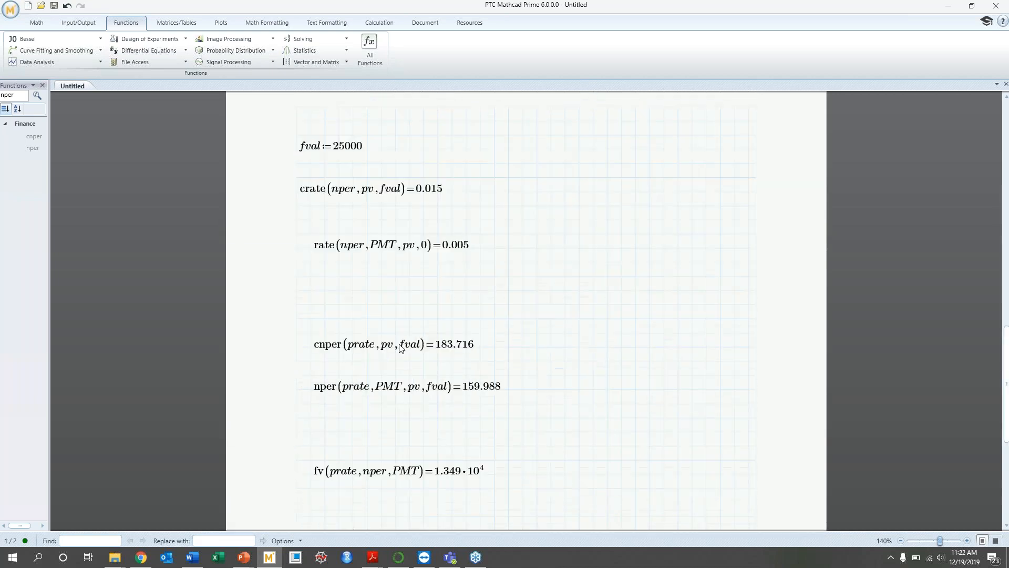
Define princ as 12000 below the fv expression and start an fvadj expression with empty arguments beneath it
{"action": "left_click", "coordinate": [474, 345]}
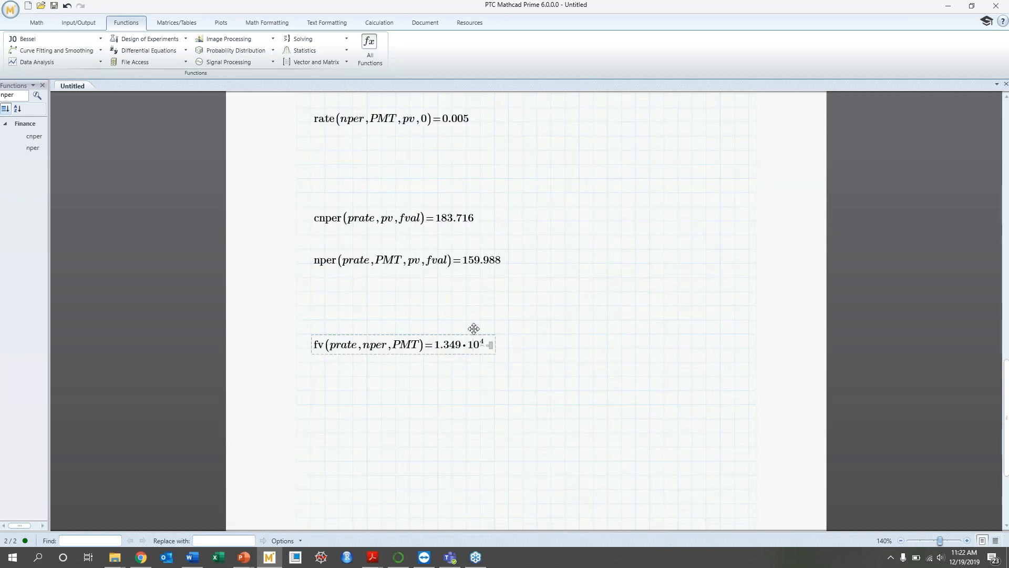
{"action": "left_click", "coordinate": [311, 388]}
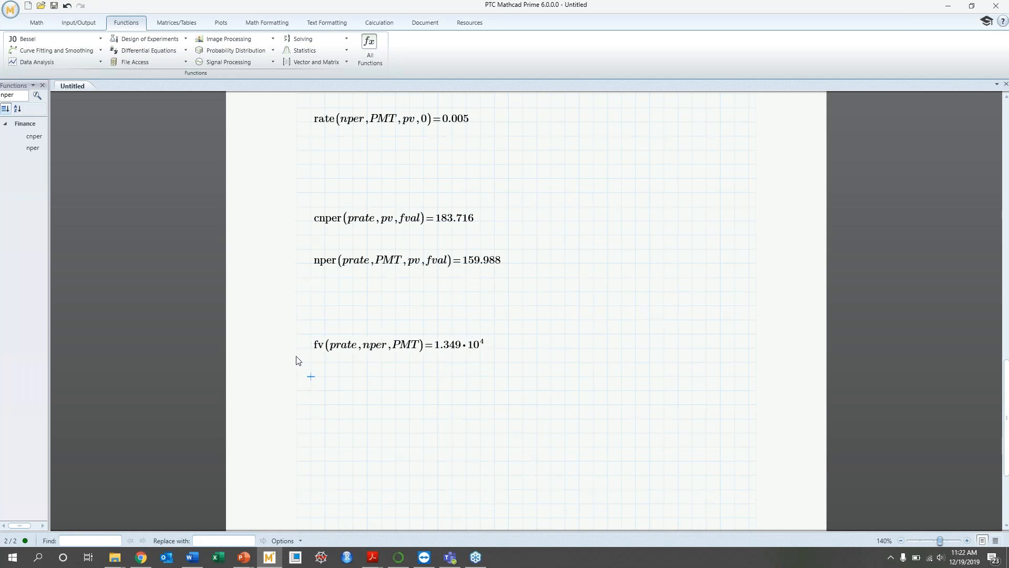
{"action": "type", "text": "princ := 12000"}
{"action": "key", "text": "Return"}
{"action": "type", "text": "fvadj("}
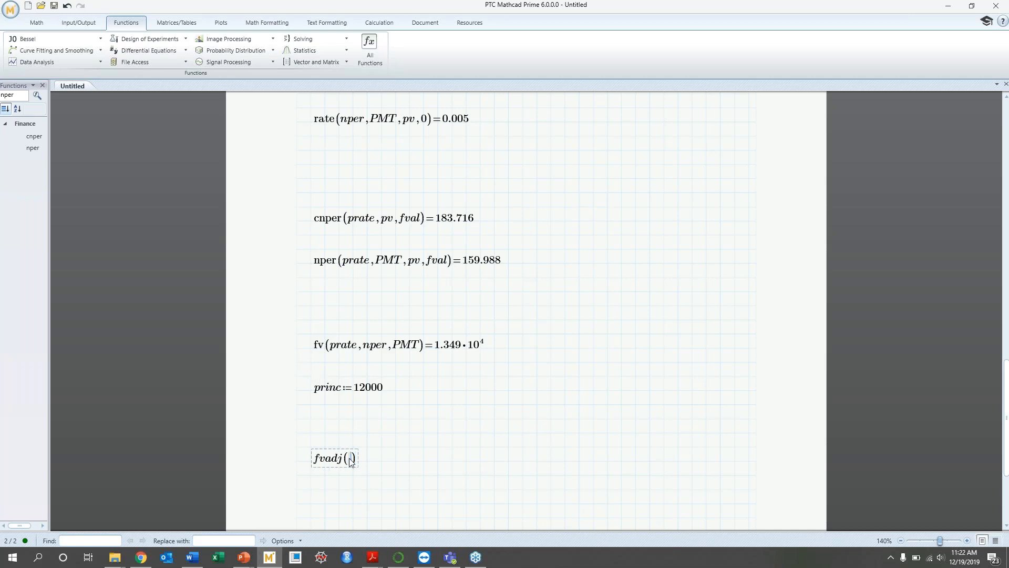
Define sched between princ and fvadj as a column vector with 4.5/12 as its first entry
{"action": "left_click", "coordinate": [313, 419]}
{"action": "type", "text": "sched:="}
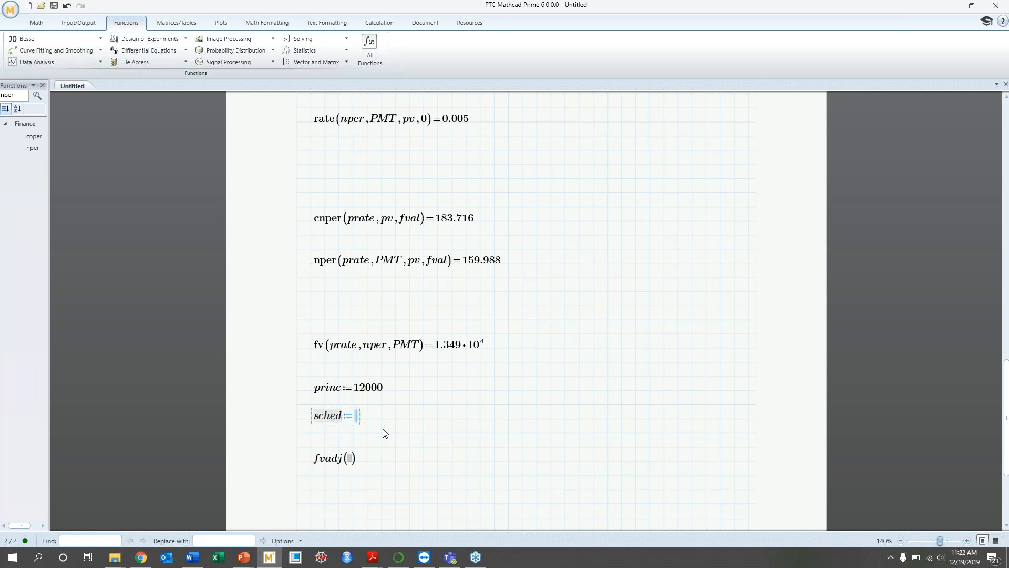
{"action": "key", "text": "ctrl+m"}
{"action": "type", "text": "5.4"}
{"action": "key", "text": "BackSpace"}
{"action": "key", "text": "BackSpace"}
{"action": "key", "text": "BackSpace"}
{"action": "type", "text": "4.5"}
{"action": "key", "text": "shift+Return"}
{"action": "type", "text": "12"}
{"action": "key", "text": "shift+Return"}
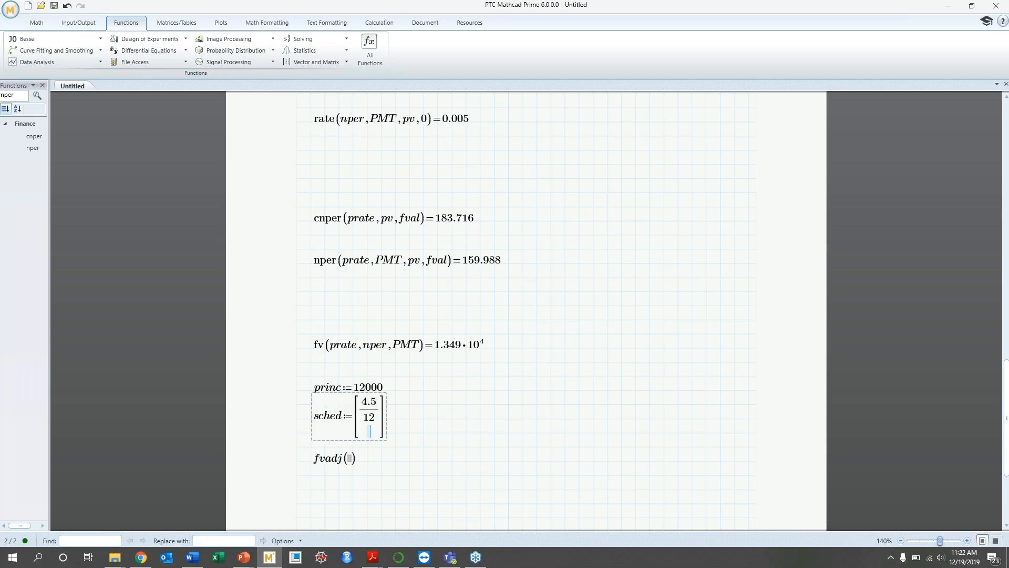
Enter 5/12 and 5.5/12 as the second and third entries of the sched vector
{"action": "type", "text": "5"}
{"action": "key", "text": "shift+Return"}
{"action": "type", "text": "12"}
{"action": "key", "text": "shift+Return"}
{"action": "type", "text": "5.5"}
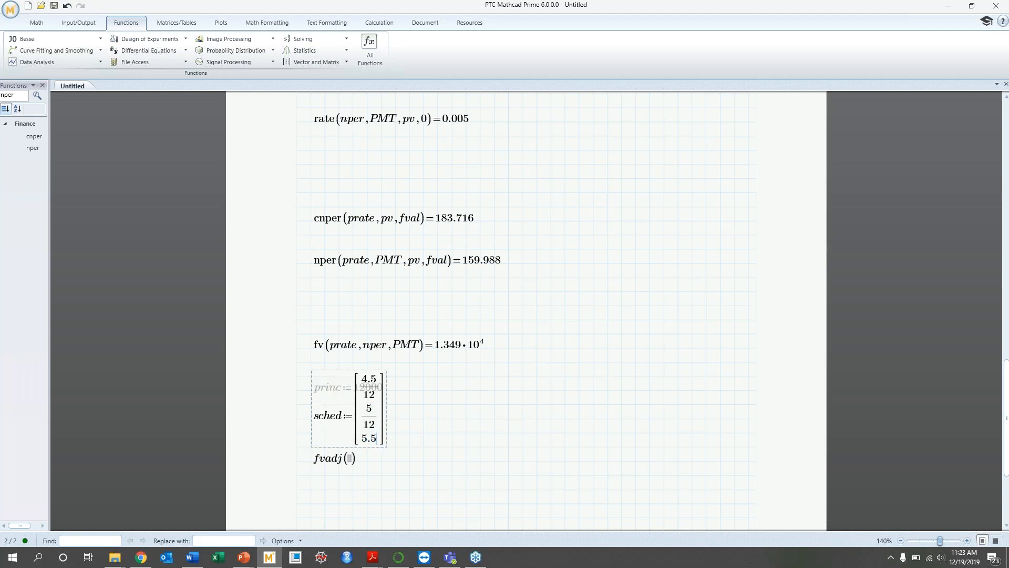
{"action": "type", "text": "/12"}
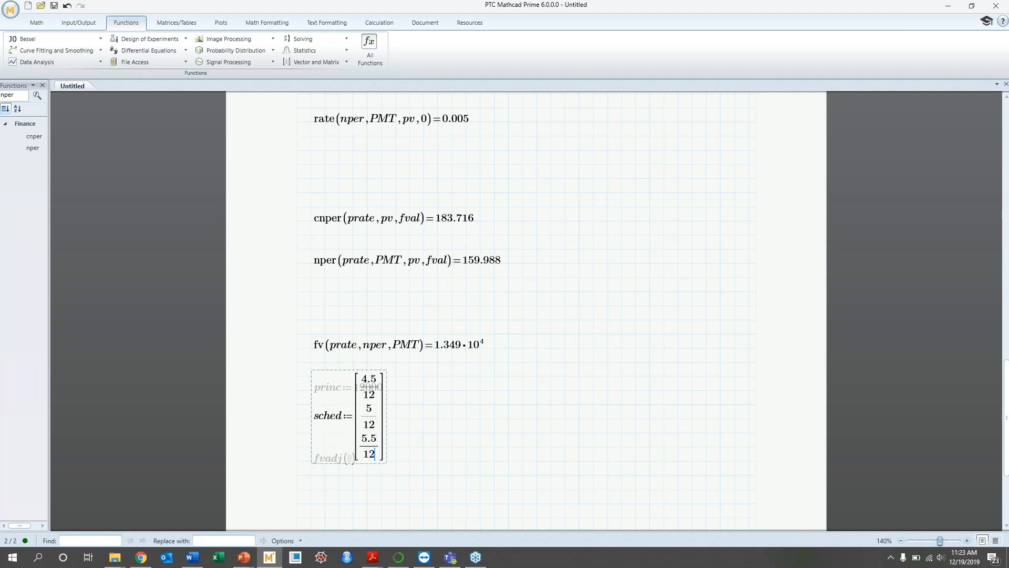
{"action": "key", "text": "Return"}
Separate the overlapping princ, sched and fvadj regions vertically
{"action": "left_click", "coordinate": [409, 474]}
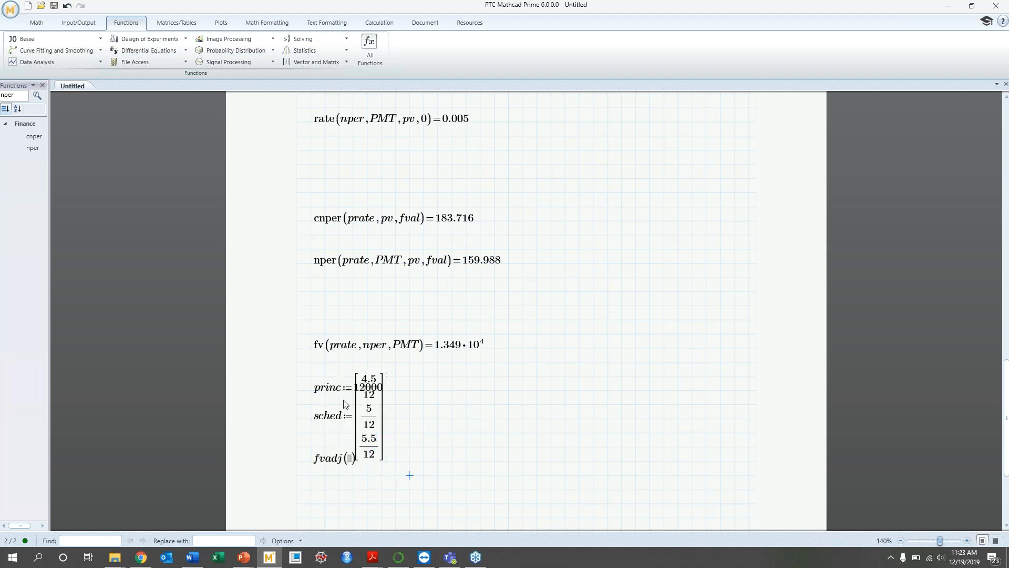
{"action": "right_click", "coordinate": [358, 411]}
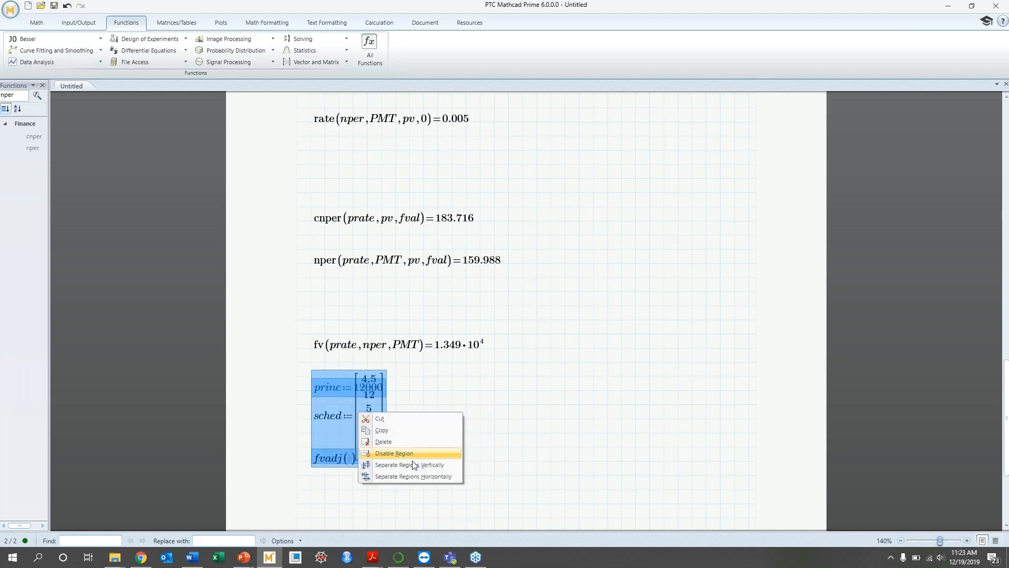
{"action": "left_click", "coordinate": [417, 464]}
{"action": "scroll", "coordinate": [463, 368], "scroll_direction": "down", "scroll_amount": 3}
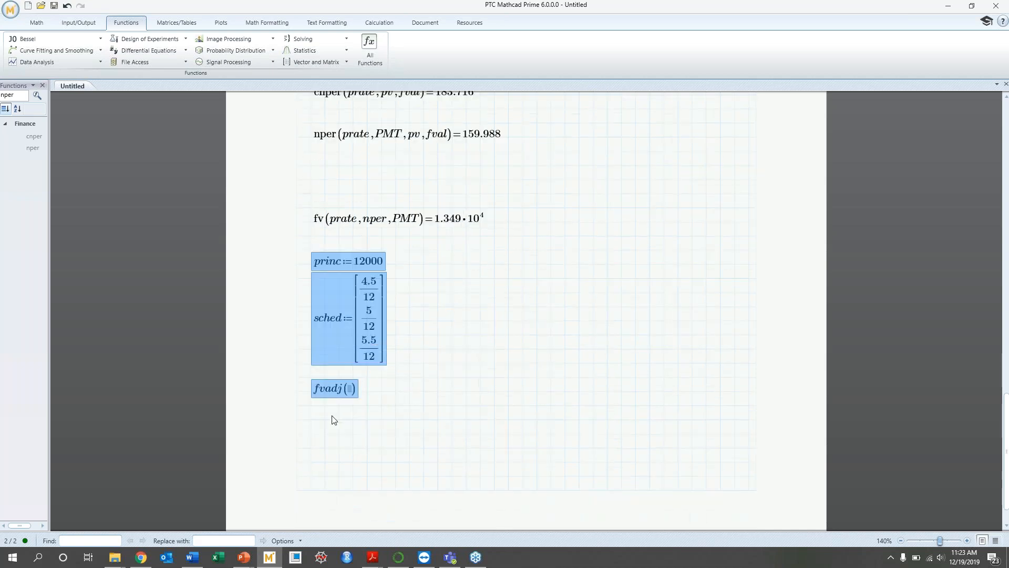
Complete the fvadj expression with the arguments princ and sched and evaluate it
{"action": "left_click", "coordinate": [355, 389]}
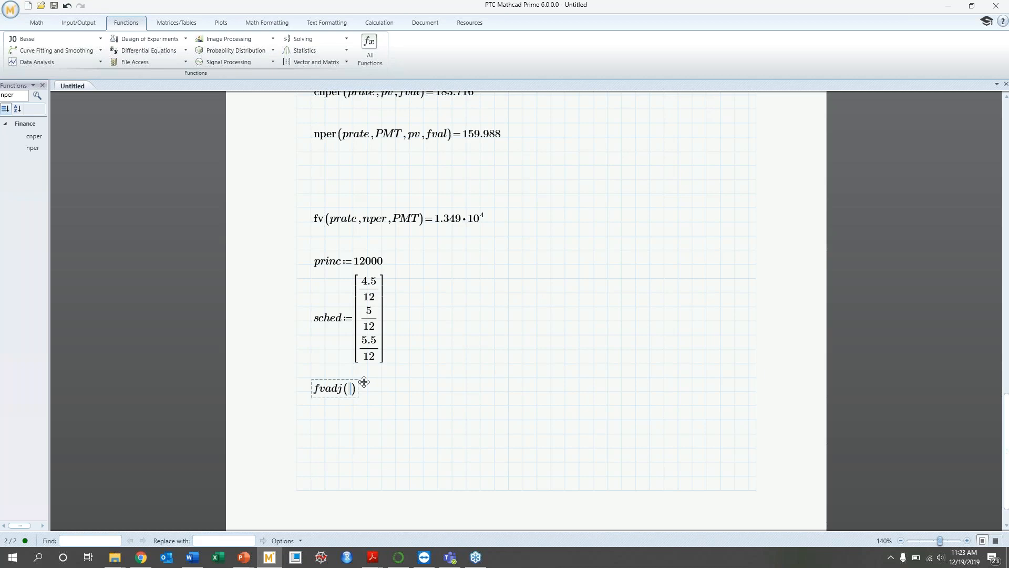
{"action": "type", "text": "princ,sched)=3.409·10^4"}
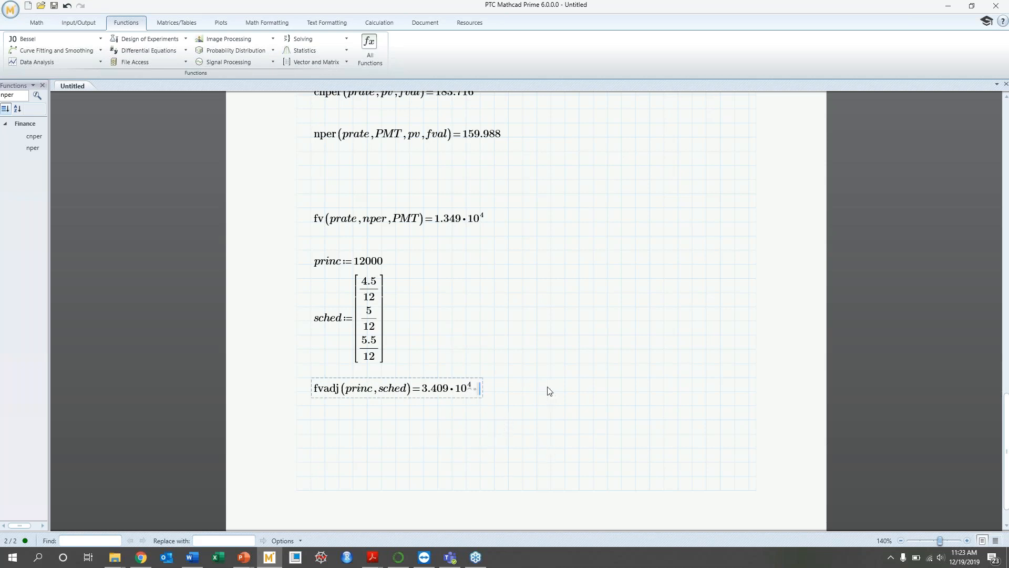
{"action": "scroll", "coordinate": [346, 286], "scroll_direction": "down", "scroll_amount": 1}
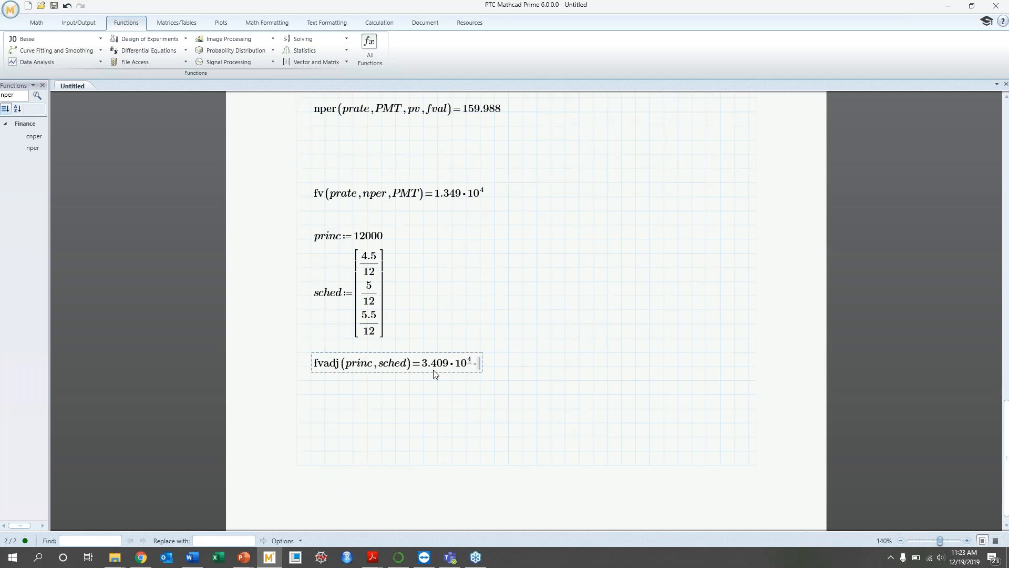
{"action": "scroll", "coordinate": [362, 392], "scroll_direction": "down", "scroll_amount": 1}
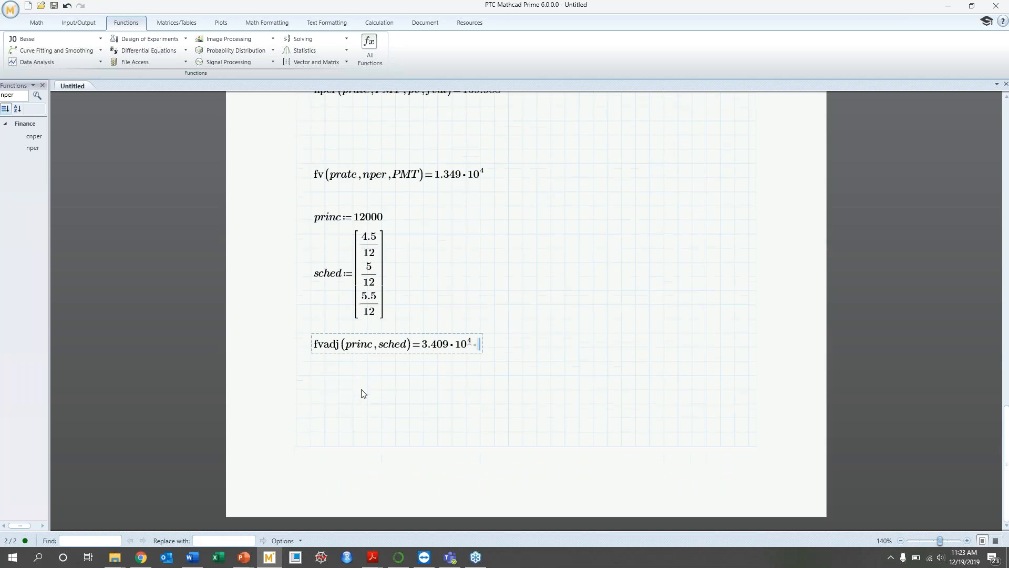
Add blank lines below the fvadj expression so the insertion point moves onto a new third page
{"action": "left_click", "coordinate": [313, 436]}
{"action": "key", "text": "Return"}
{"action": "key", "text": "Return"}
{"action": "key", "text": "Return"}
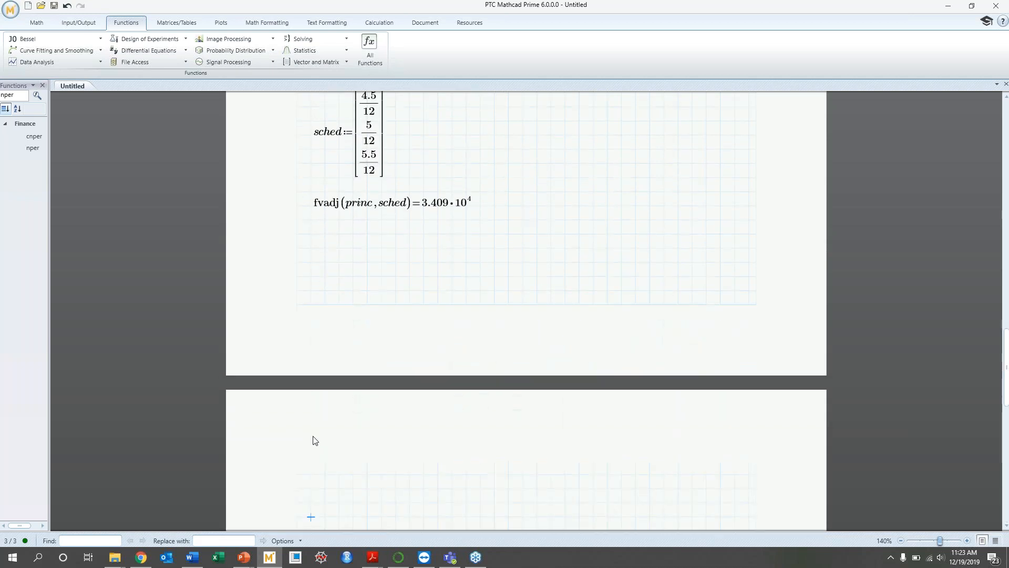
{"action": "scroll", "coordinate": [302, 357], "scroll_direction": "down", "scroll_amount": 12}
{"action": "scroll", "coordinate": [337, 226], "scroll_direction": "up", "scroll_amount": 1}
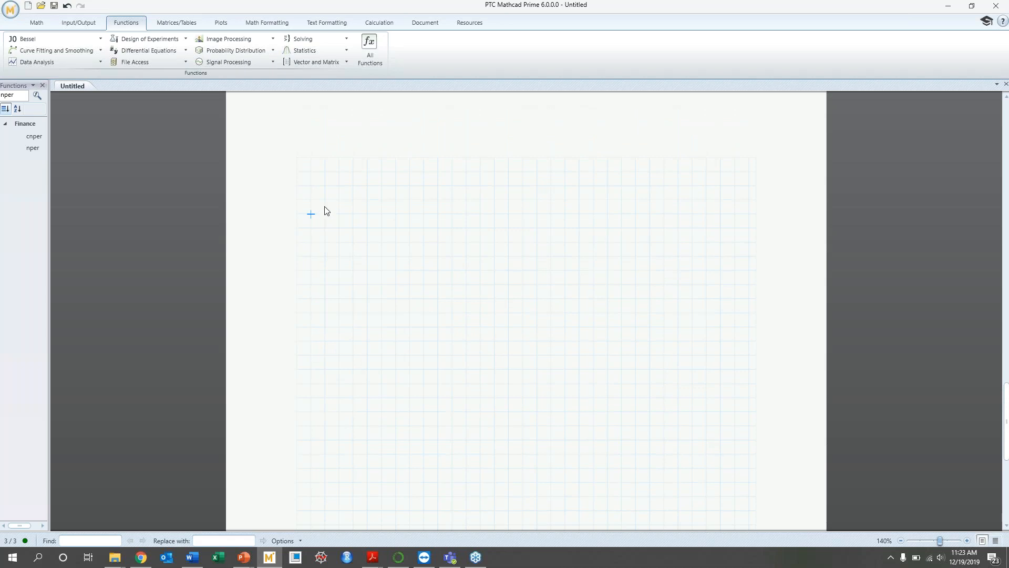
Define cash near the top of the third page as a column vector of 100, 50, 0, 200, 0 and 300
{"action": "type", "text": "cash:"}
{"action": "key", "text": "ctrl+m"}
{"action": "type", "text": "100"}
{"action": "key", "text": "shift+Return"}
{"action": "type", "text": "50"}
{"action": "key", "text": "shift+Return"}
{"action": "type", "text": "0"}
{"action": "key", "text": "shift+Return"}
{"action": "type", "text": "200"}
{"action": "key", "text": "shift+Return"}
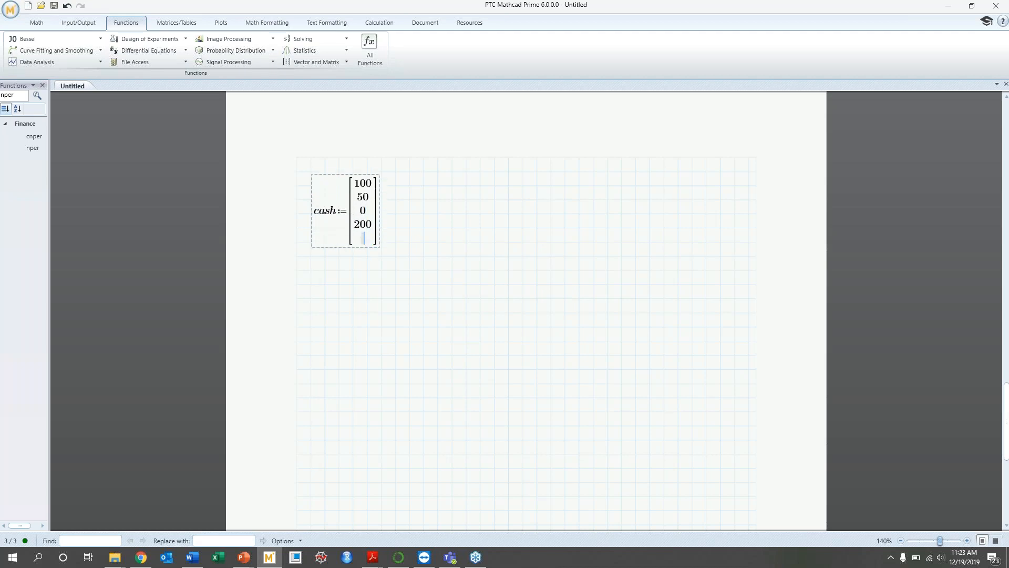
{"action": "type", "text": "0"}
{"action": "key", "text": "shift+Return"}
{"action": "type", "text": "300"}
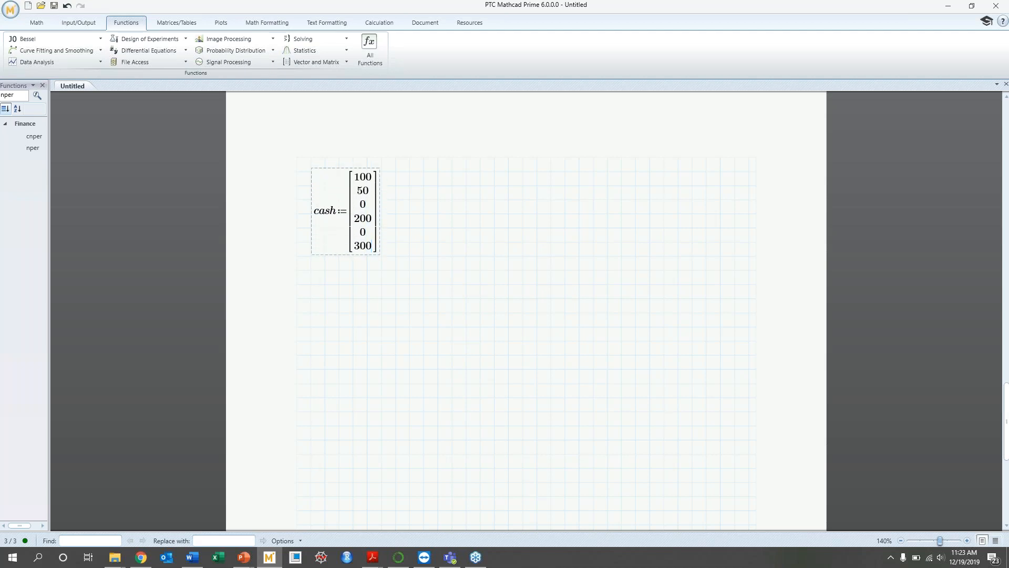
Evaluate fvc(prate, cash) below the cash vector
{"action": "left_click", "coordinate": [311, 270]}
{"action": "type", "text": "fvc(prate,cash)=655.538"}
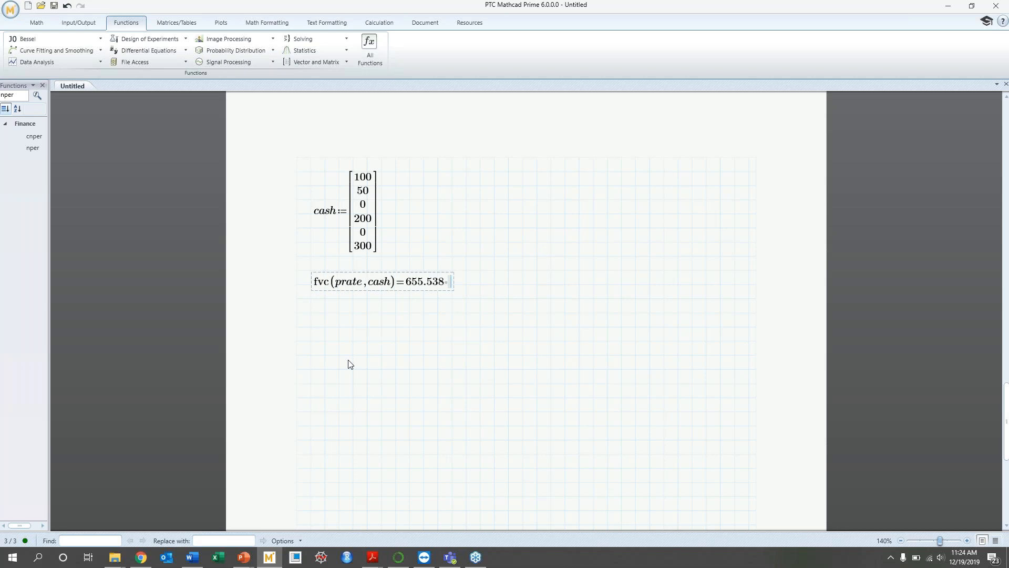